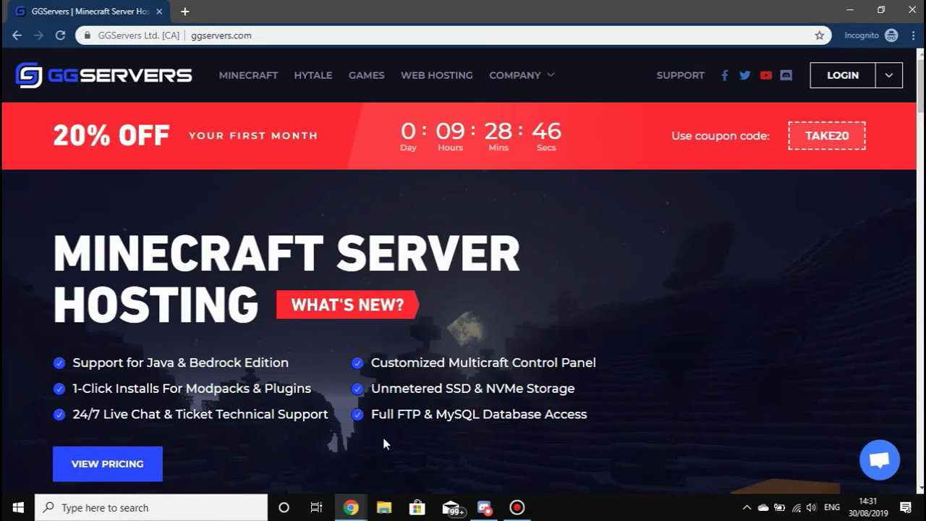
mouse_move(351, 507)
left_click(459, 463)
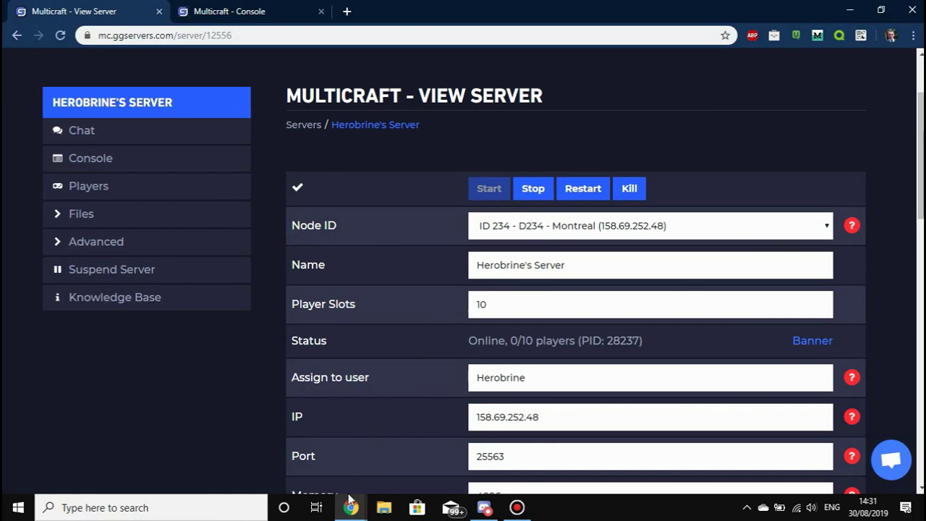
mouse_move(348, 496)
left_click(349, 463)
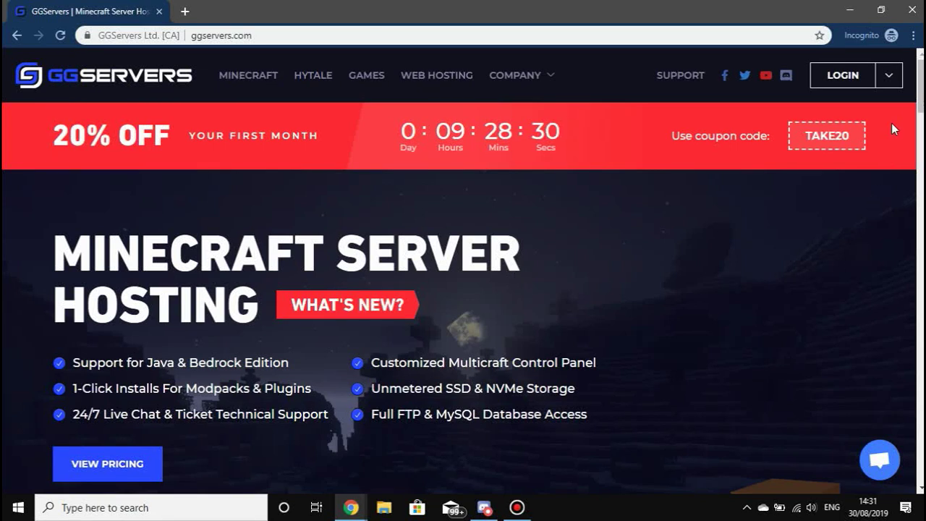
Open the Multicraft Minecraft Management login page from the GGServers site and bring its login form into view
left_click(890, 75)
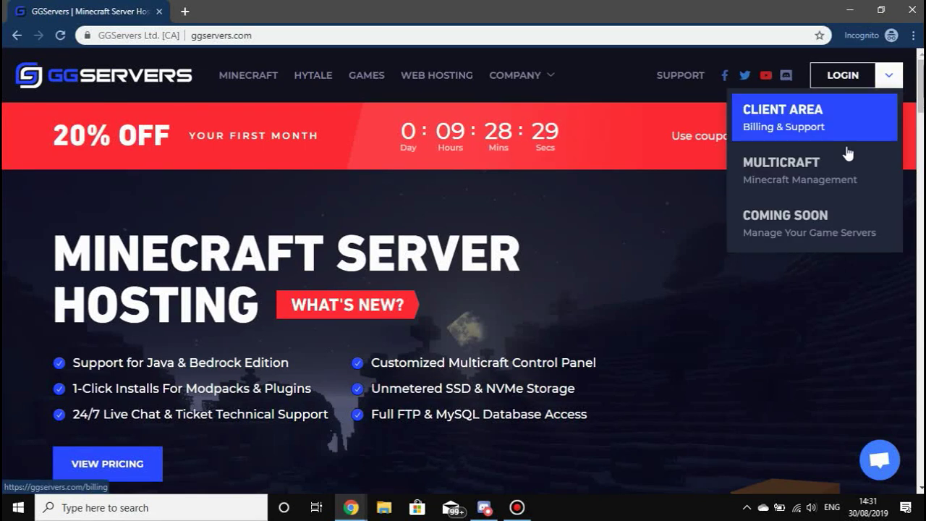
left_click(816, 182)
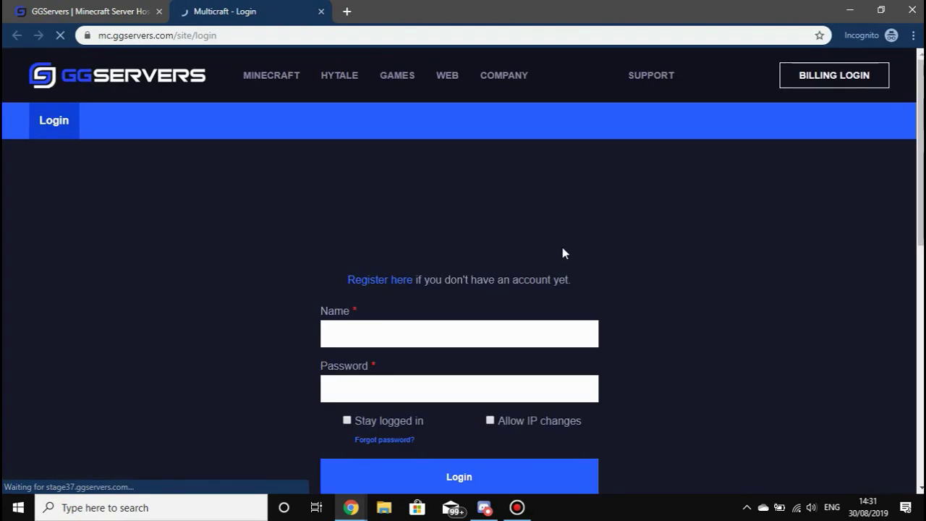
scroll(711, 303, "down", 2)
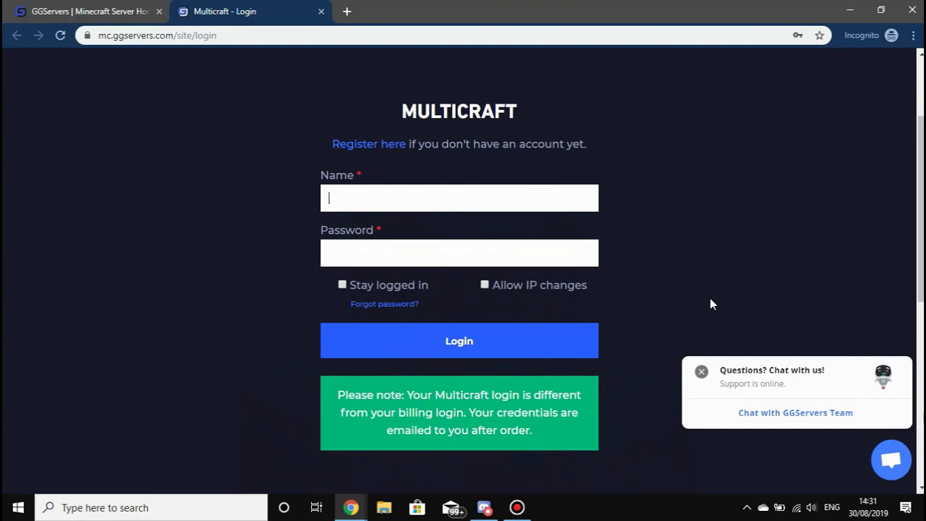
Open the GGServers support chat on the Multicraft login page and close it again
left_click(836, 413)
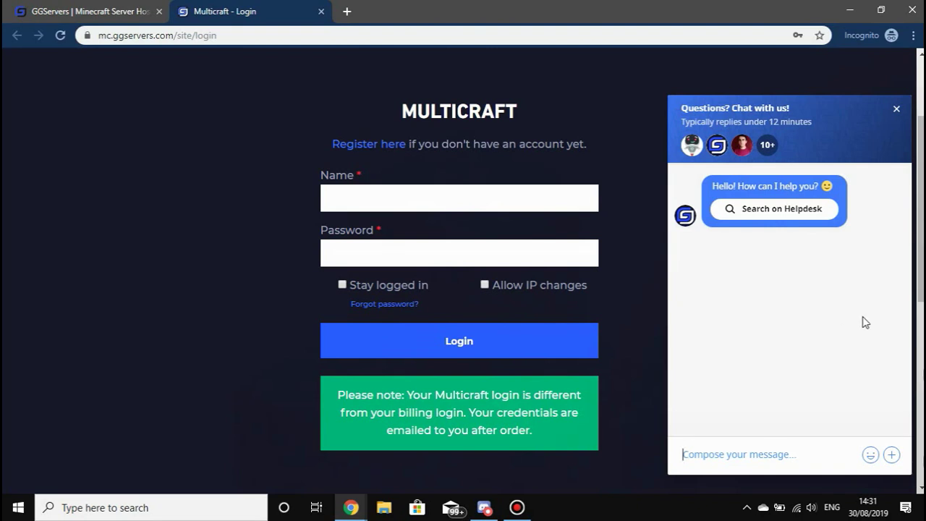
left_click(896, 108)
scroll(896, 221, "up", 1)
scroll(464, 289, "down", 1)
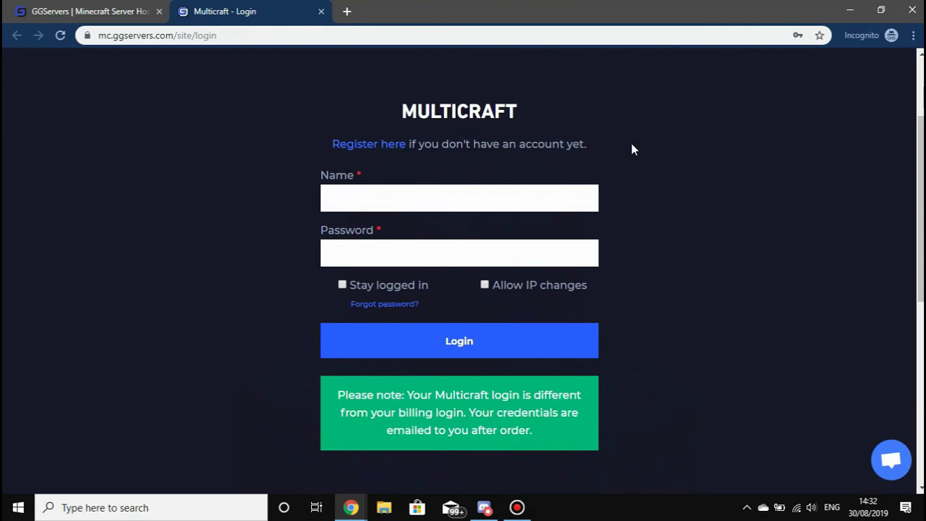
Switch to the browser window signed in to Multicraft and show the console of Herobrine's Server
key("ctrl+Tab")
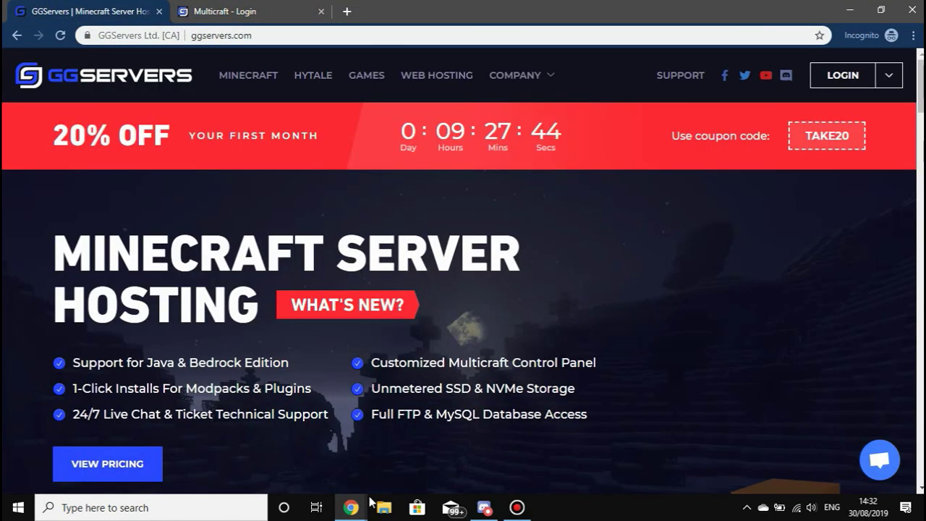
mouse_move(351, 507)
left_click(505, 454)
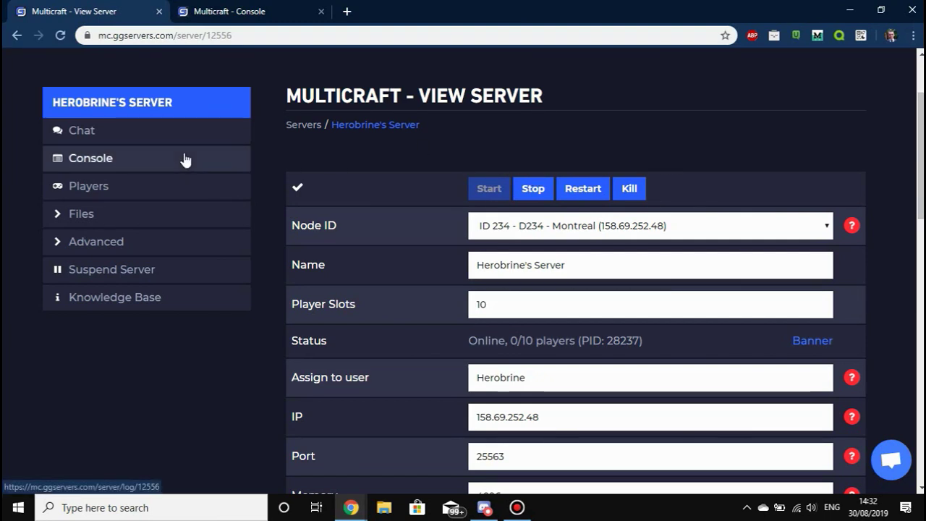
left_click(257, 11)
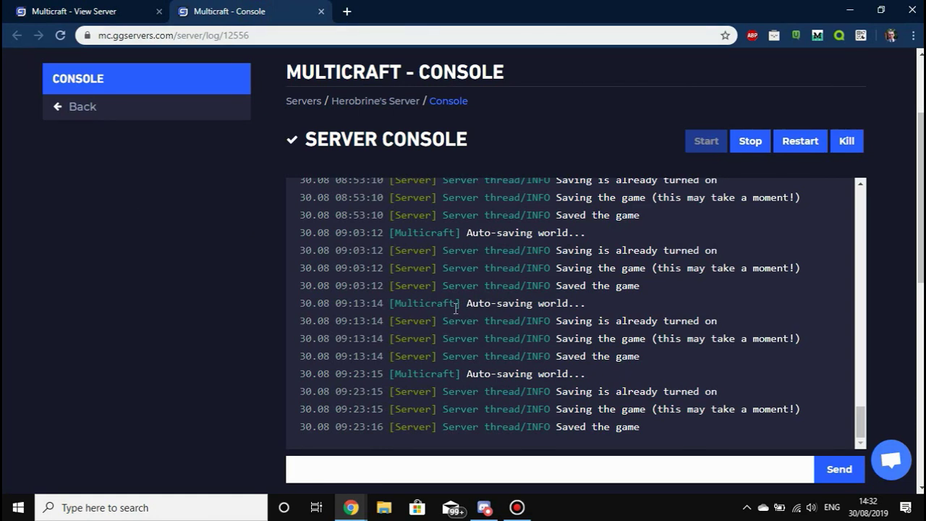
Examine the timestamp, source label and message text of the Auto-saving world entries in the server console
left_click_drag(416, 307, 653, 309)
left_click(653, 309)
left_click_drag(466, 374, 610, 378)
left_click(610, 376)
left_click_drag(293, 378, 435, 373)
left_click(379, 375)
left_click(419, 370)
double_click(424, 372)
left_click(454, 372)
left_click_drag(467, 373, 599, 372)
left_click(598, 372)
Expand the advanced settings of Herobrine's Server and review the Autosave and Announce World Save options
left_click(94, 11)
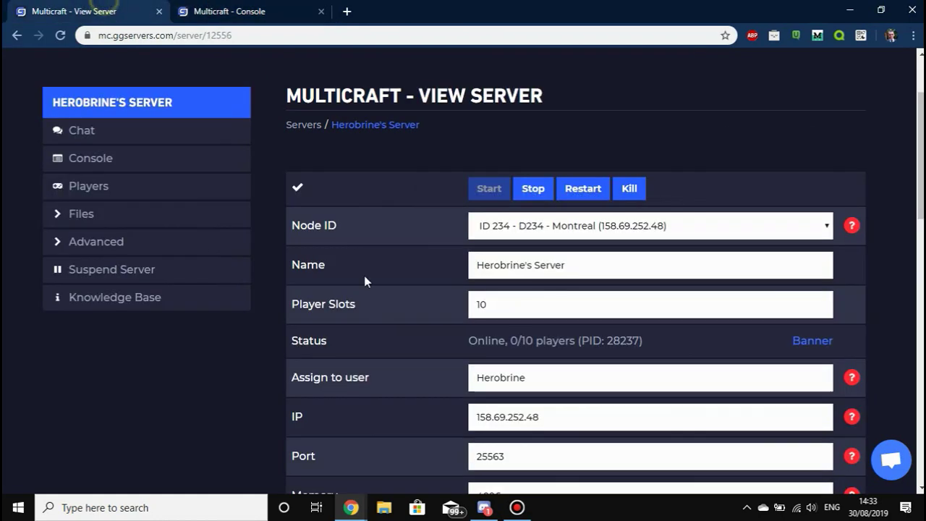
scroll(354, 287, "down", 1)
scroll(355, 288, "down", 5)
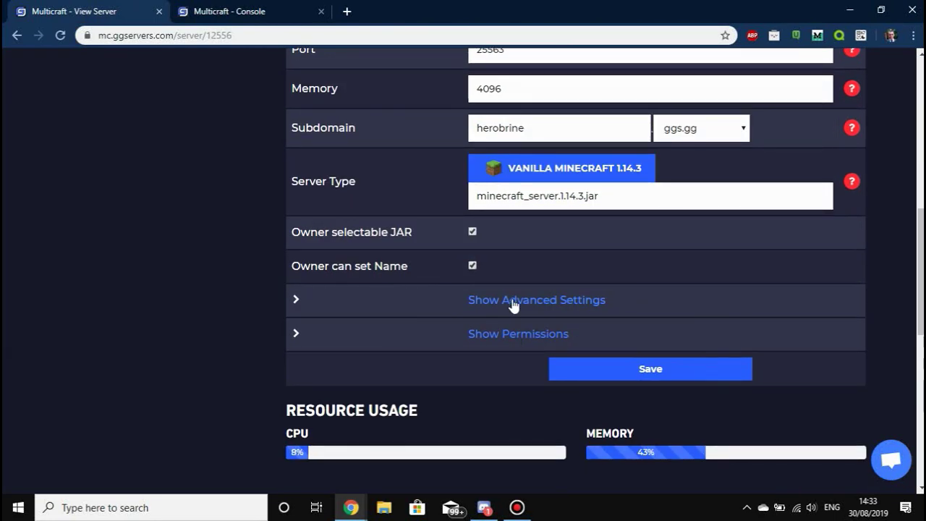
left_click(512, 299)
scroll(353, 342, "down", 3)
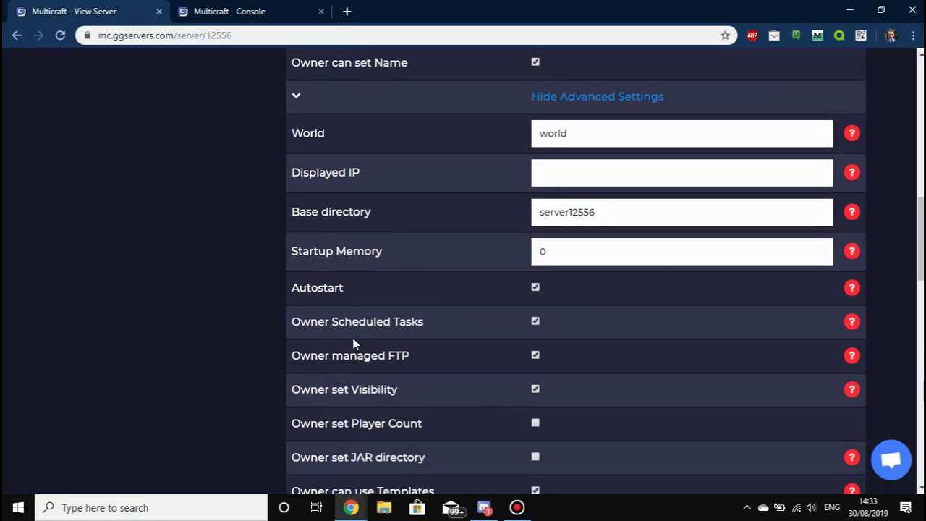
scroll(352, 338, "down", 2)
scroll(367, 390, "down", 4)
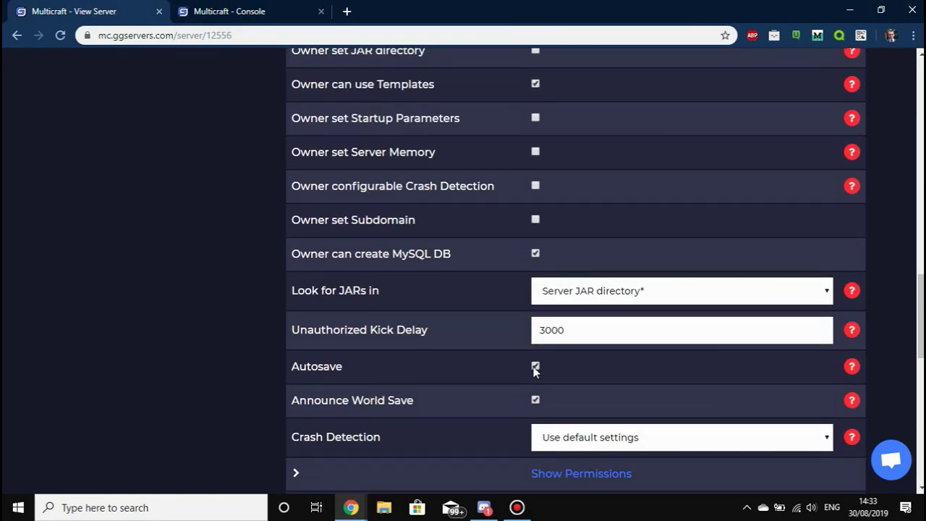
scroll(536, 369, "down", 4)
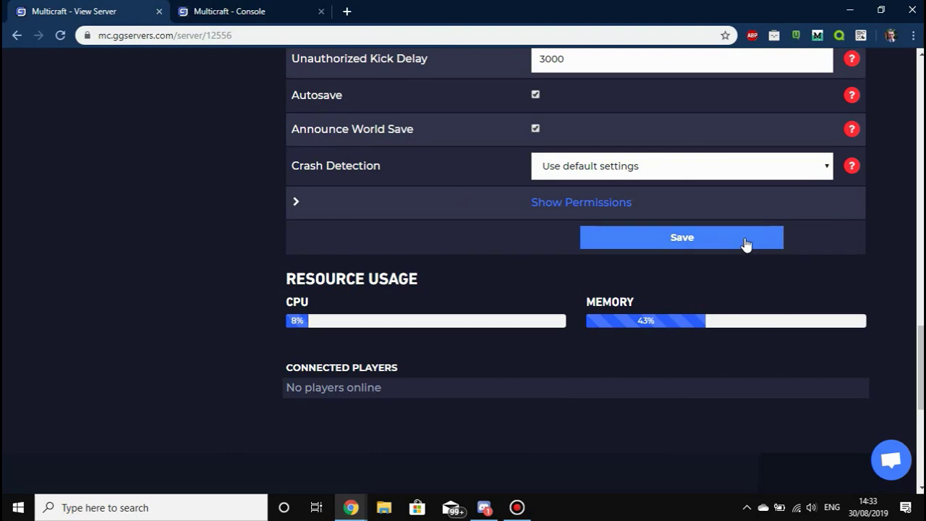
scroll(657, 368, "up", 5)
scroll(658, 368, "down", 2)
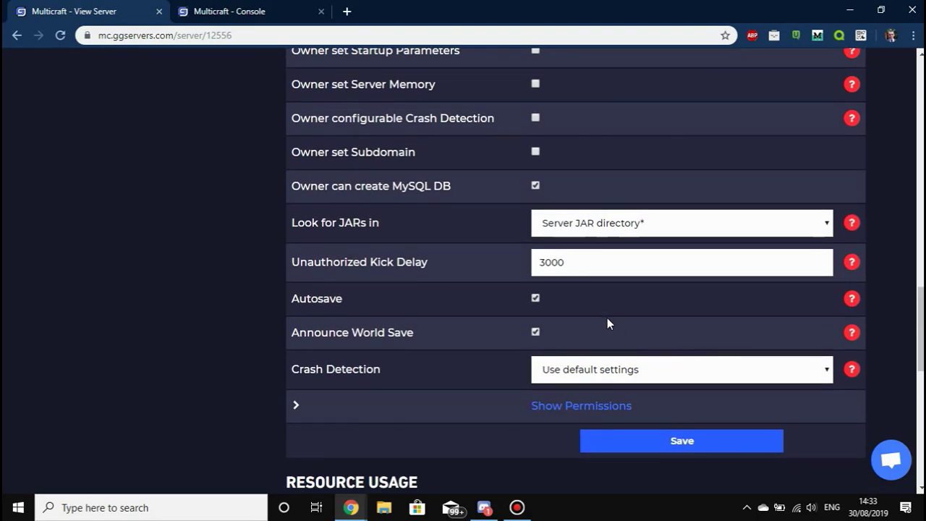
Return to the server console and check the Auto-saving world and Saving is already turned on lines
left_click(254, 11)
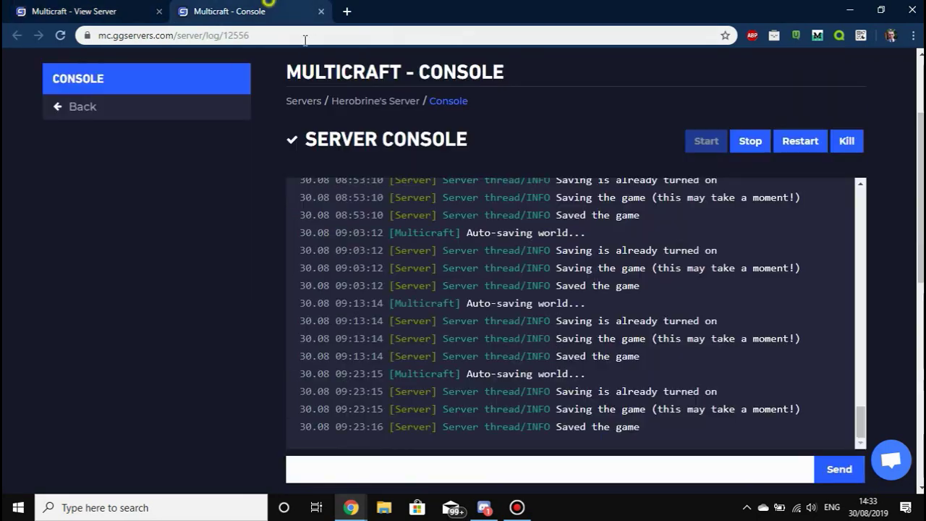
left_click_drag(490, 298, 593, 304)
left_click(593, 304)
left_click_drag(527, 251, 579, 243)
left_click(579, 240)
Turn the Announce World Save option off and back on in the server's advanced settings
left_click(141, 5)
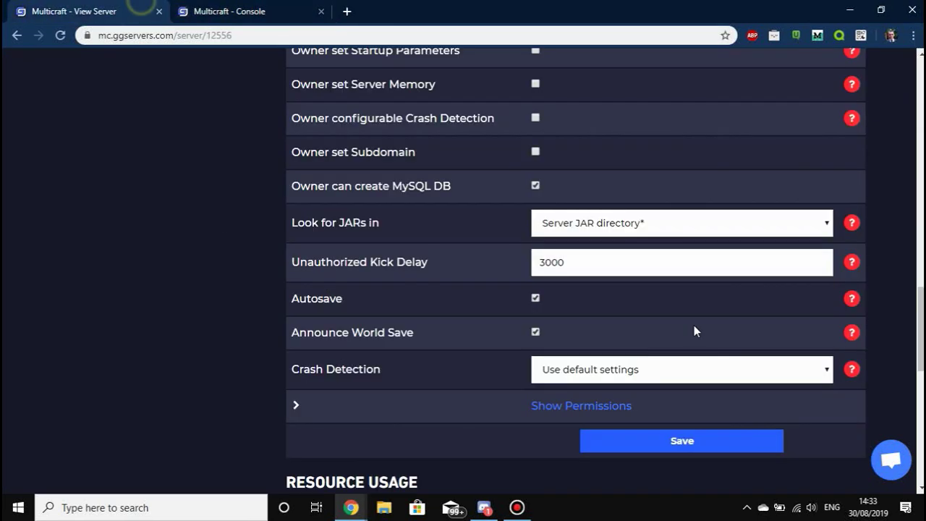
left_click(536, 332)
left_click(535, 332)
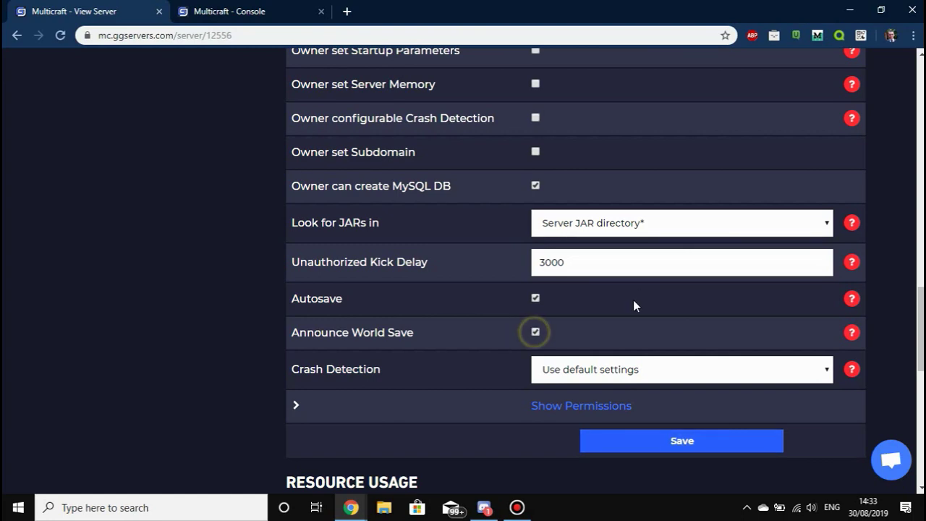
scroll(520, 346, "up", 8)
scroll(530, 321, "up", 5)
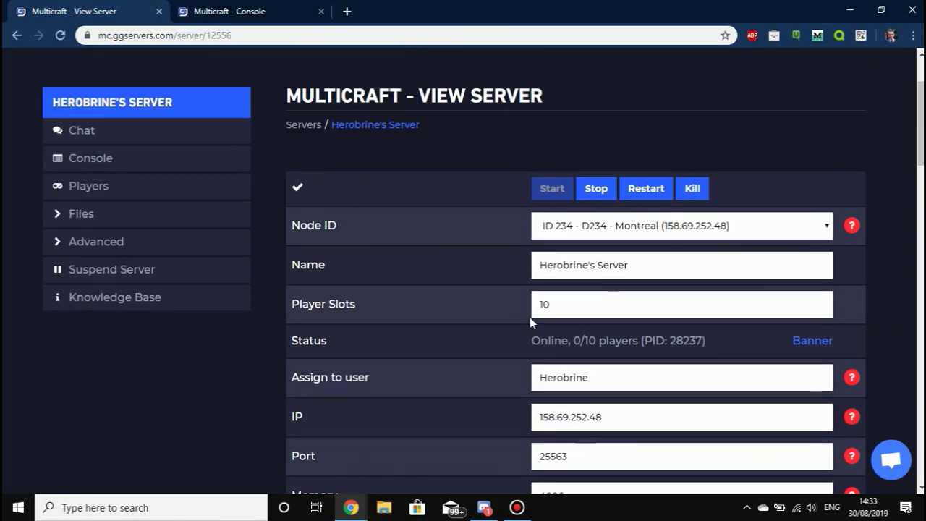
Look through the older entries in the server console log and return to the newest ones
left_click(230, 11)
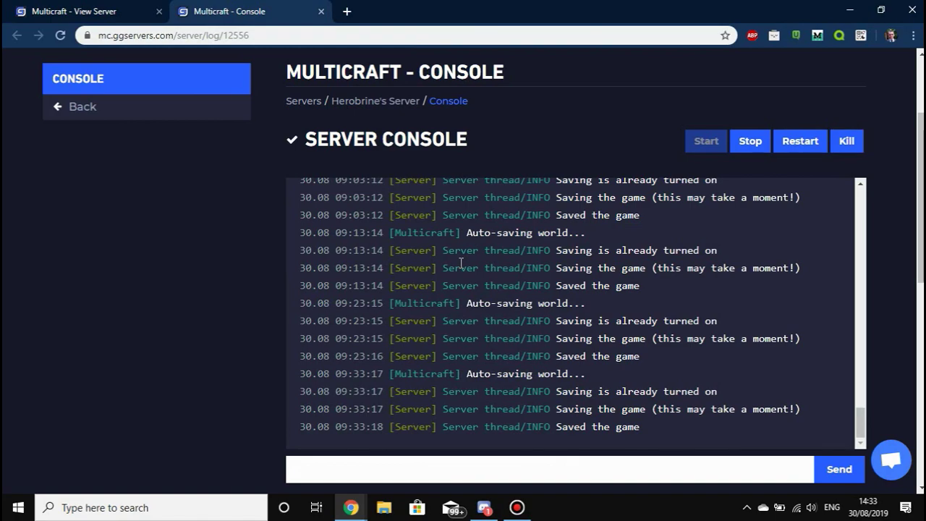
scroll(478, 275, "up", 10)
scroll(514, 304, "up", 13)
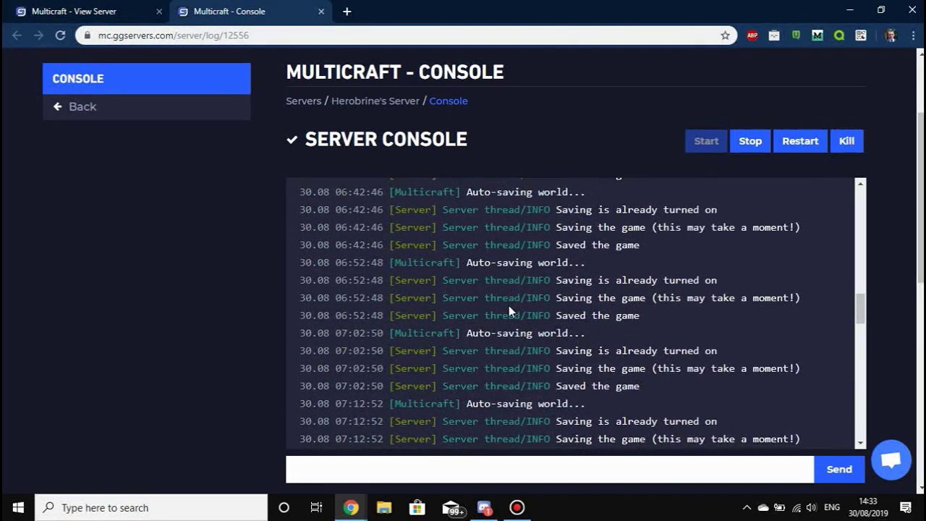
scroll(516, 308, "down", 20)
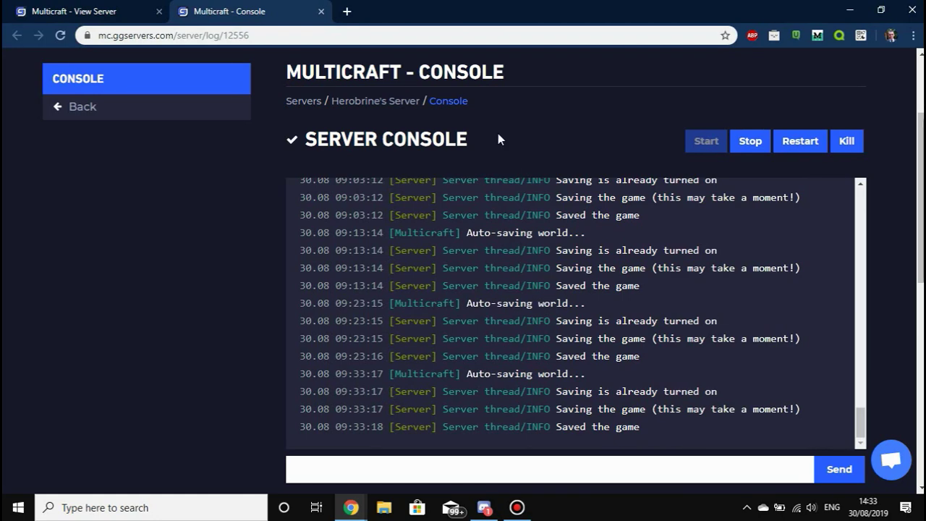
left_click(487, 35)
type("java.outo")
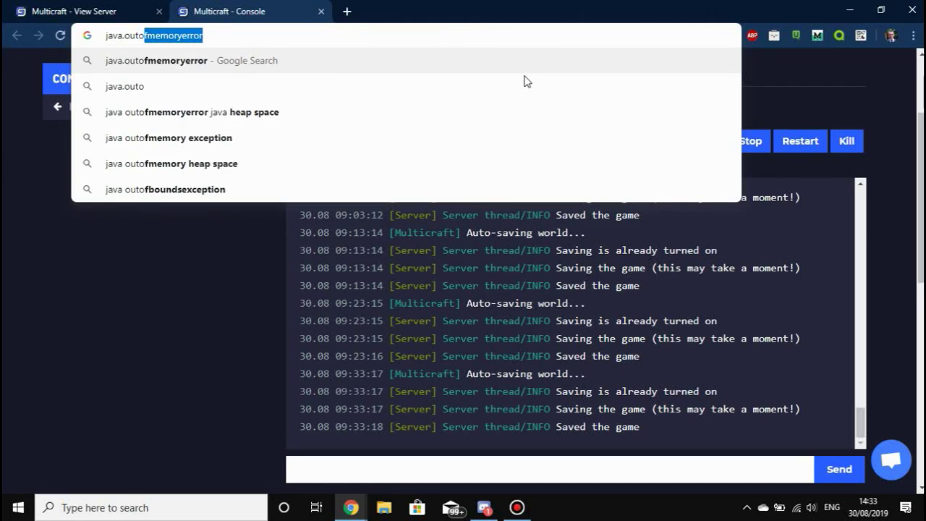
key("Right")
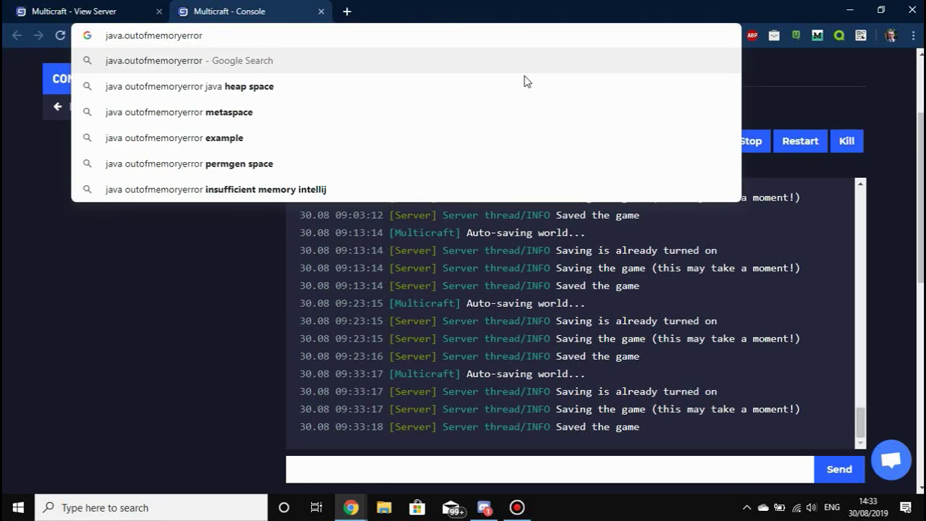
key("ctrl+a")
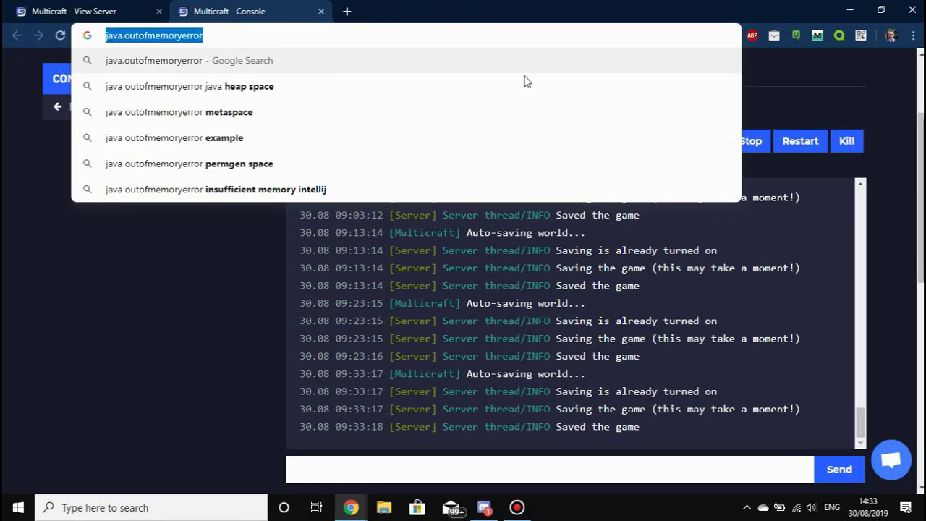
key("BackSpace")
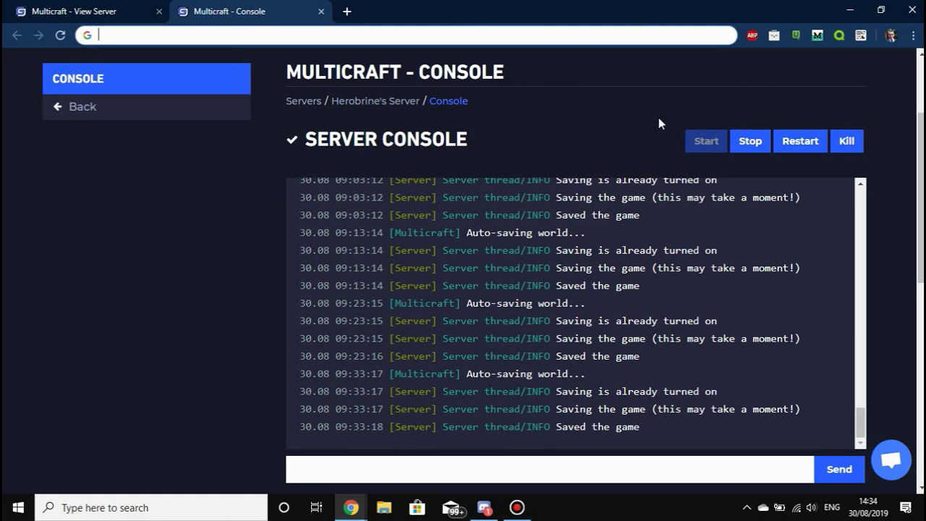
left_click(593, 118)
Open the support chat from the console page, look over the conversation and close it
scroll(510, 354, "down", 5)
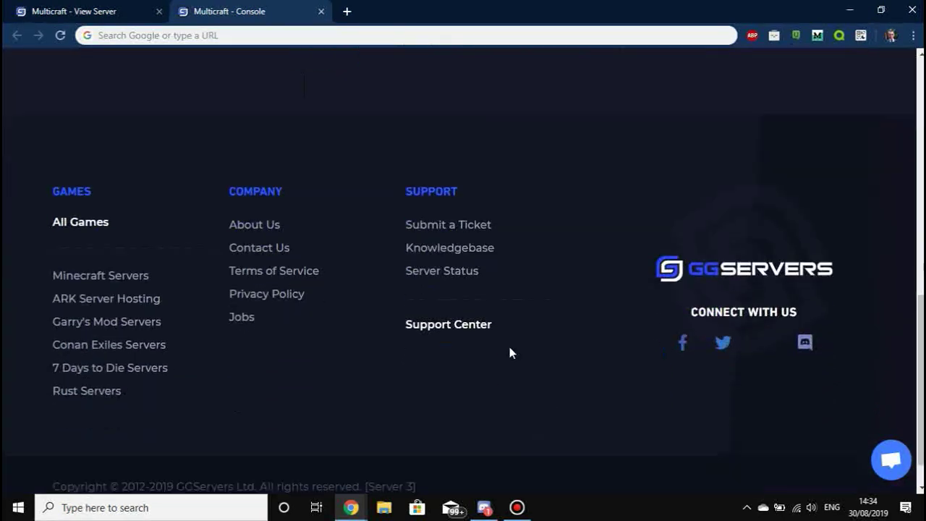
scroll(509, 354, "up", 3)
left_click(891, 461)
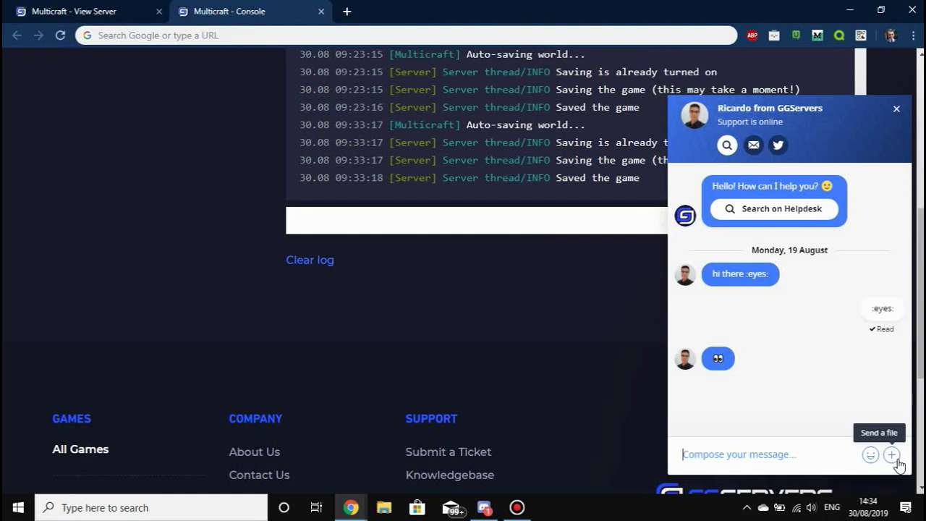
scroll(587, 337, "up", 4)
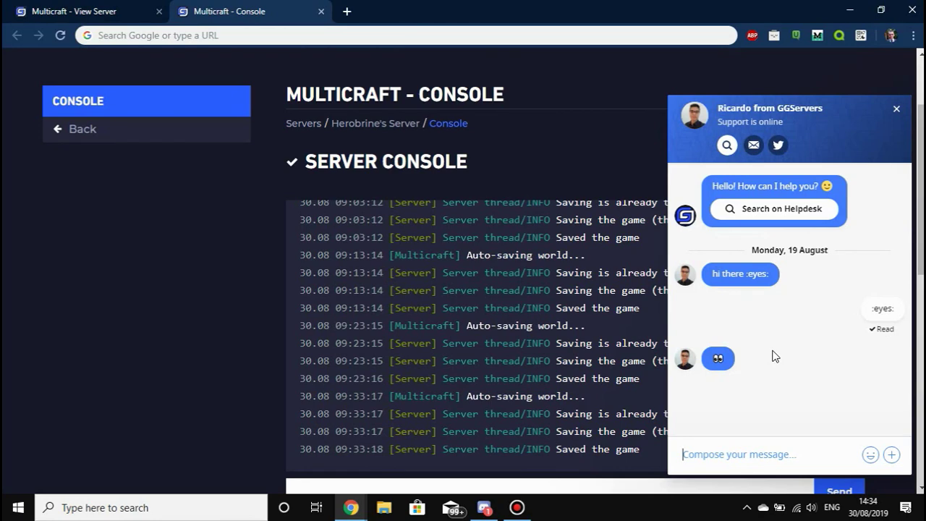
left_click(896, 108)
scroll(310, 194, "up", 2)
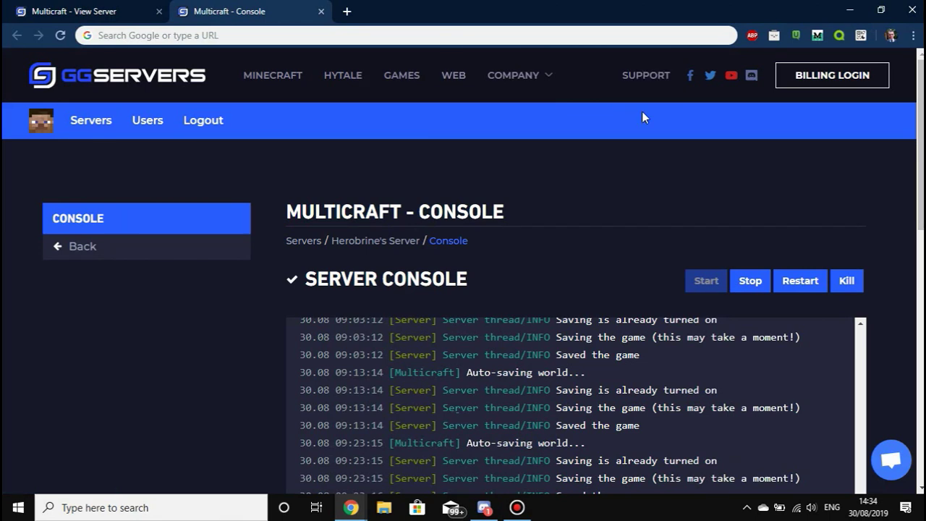
Inspect earlier console log entries, highlighting part of an Auto-saving world message
scroll(247, 319, "down", 2)
left_click_drag(511, 378, 644, 377)
left_click(643, 372)
scroll(634, 374, "up", 2)
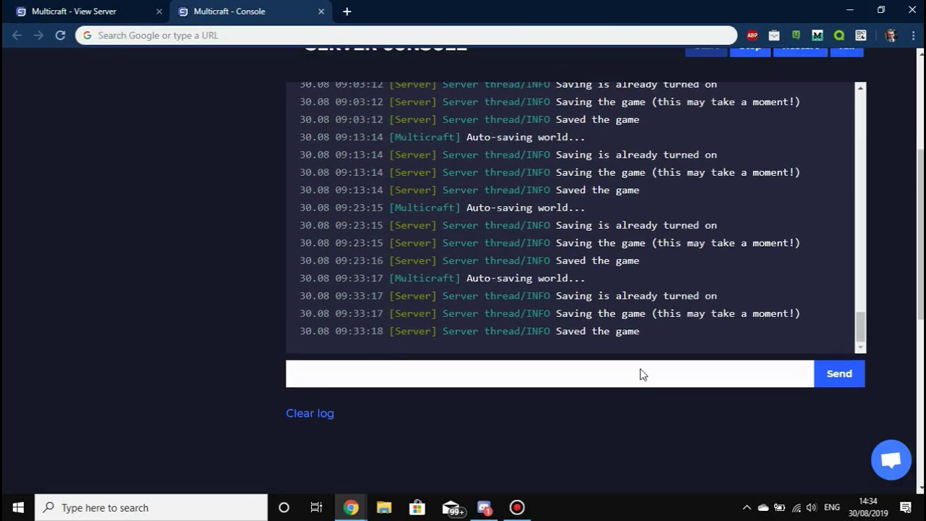
scroll(649, 309, "up", 5)
scroll(649, 309, "up", 3)
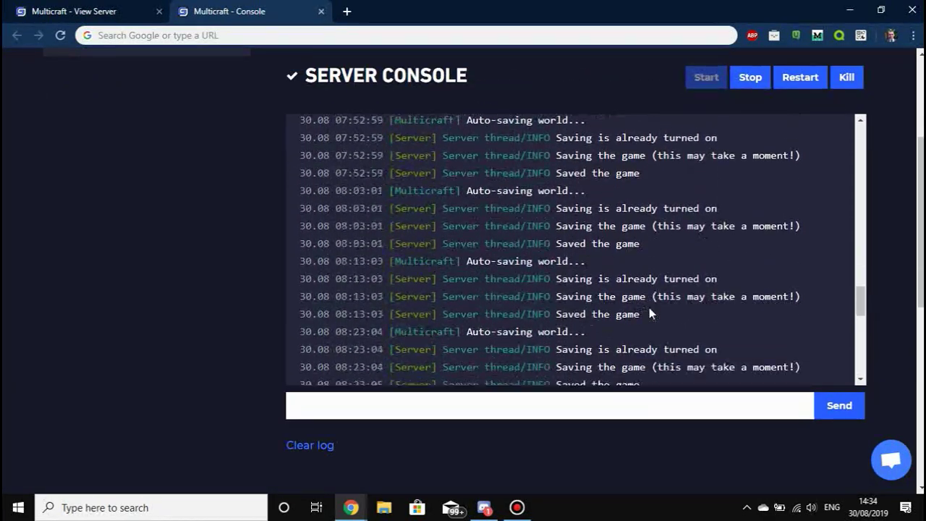
left_click(612, 303)
left_click_drag(547, 304, 595, 302)
right_click(595, 302)
left_click(568, 302)
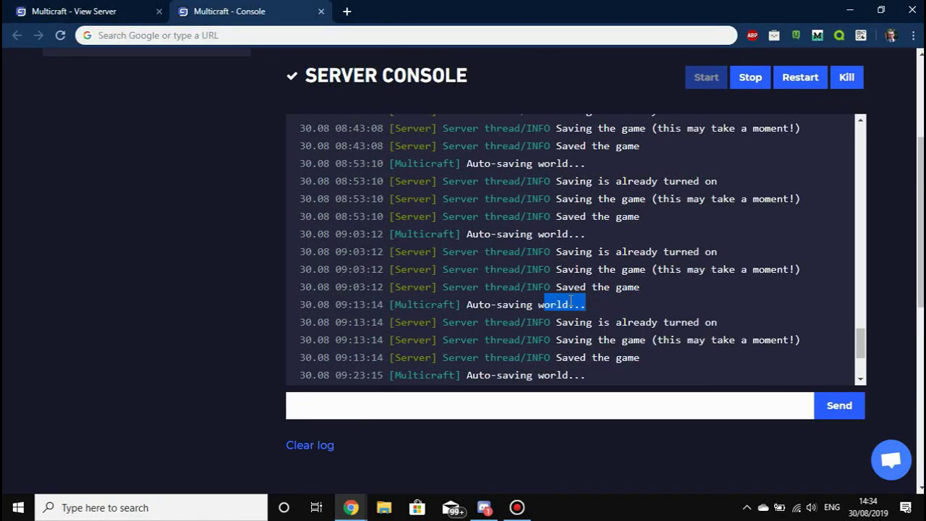
left_click(585, 305)
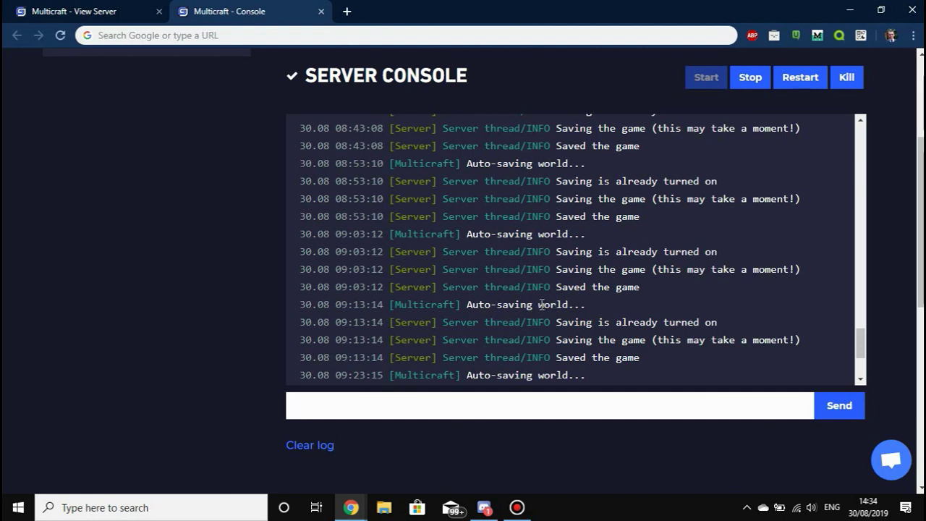
Return to the server's settings page and look at the Player Slots value
left_click(84, 11)
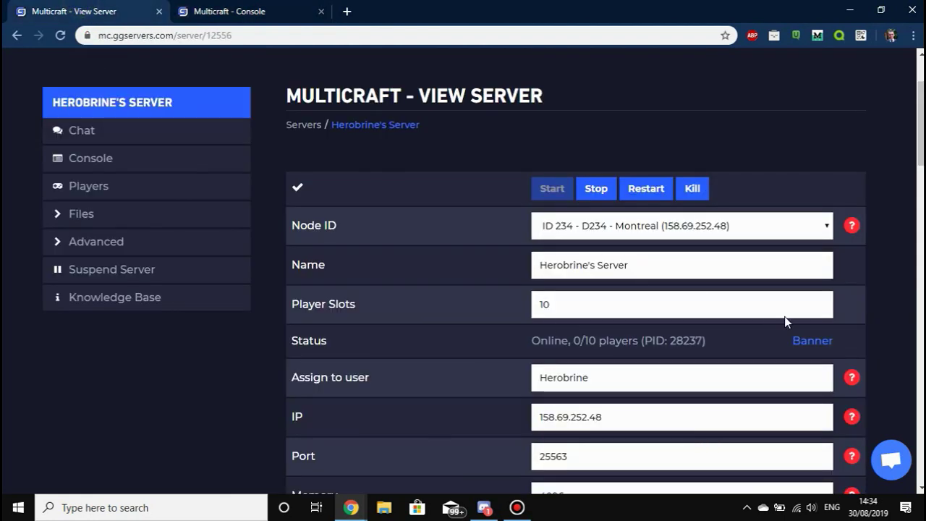
left_click(550, 304)
left_click(550, 304)
left_click(499, 309)
mouse_move(470, 7)
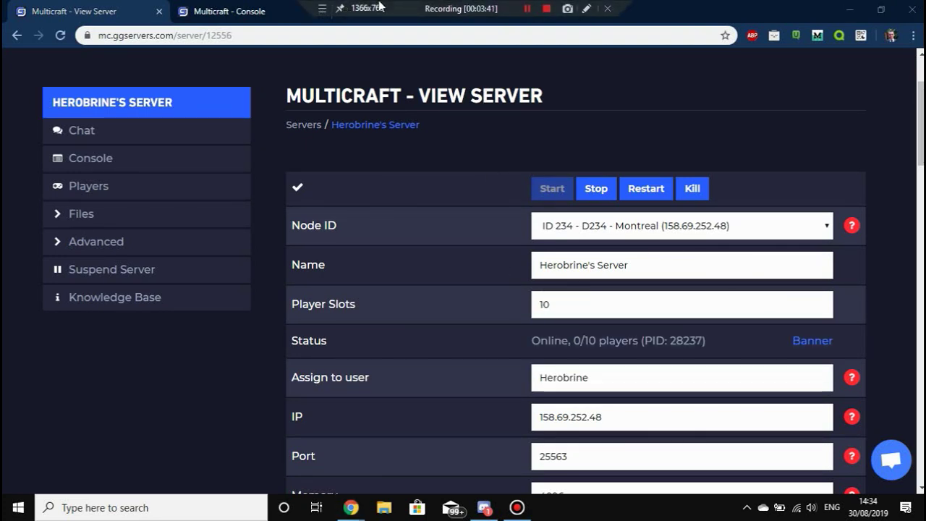
left_click(527, 8)
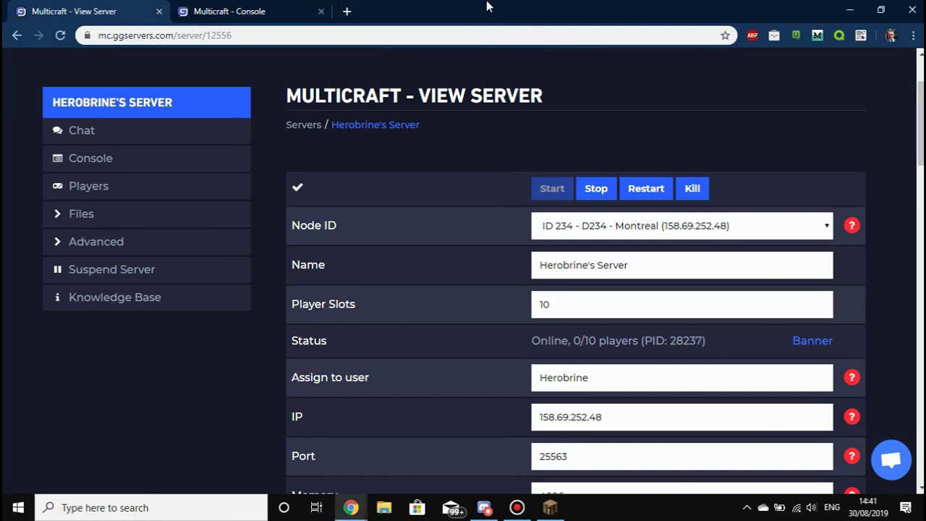
mouse_move(489, 6)
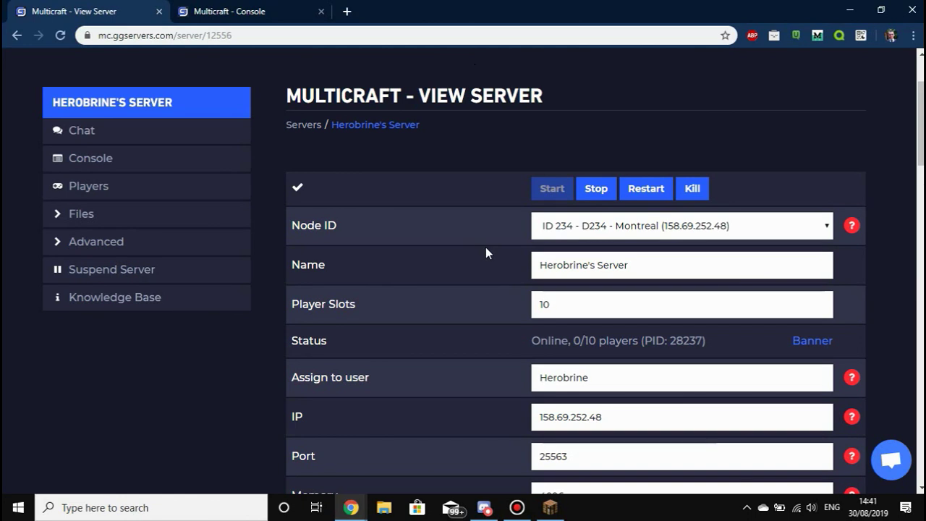
Copy the server's IP from the settings page and enter 158.69.252.48: as the address of Herobrine's Scary Server in Minecraft's multiplayer list
scroll(486, 253, "down", 2)
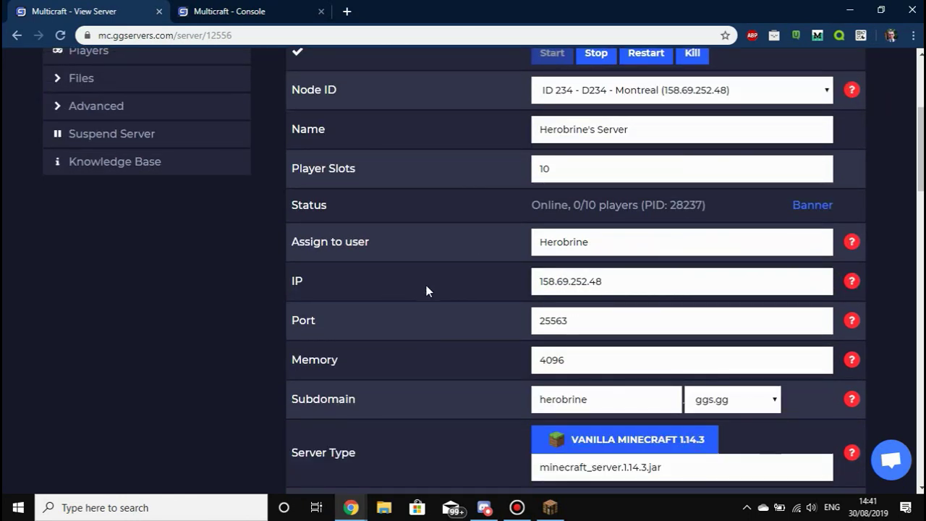
double_click(504, 281)
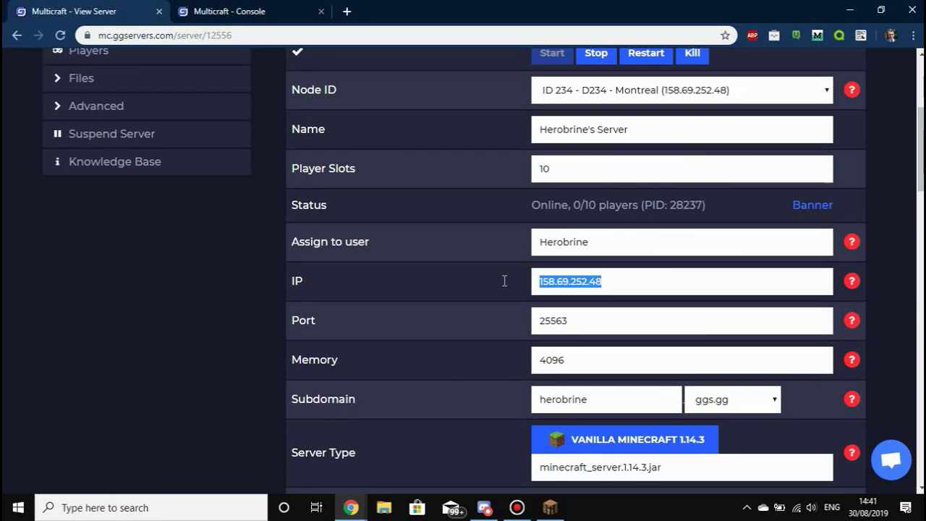
left_click(550, 507)
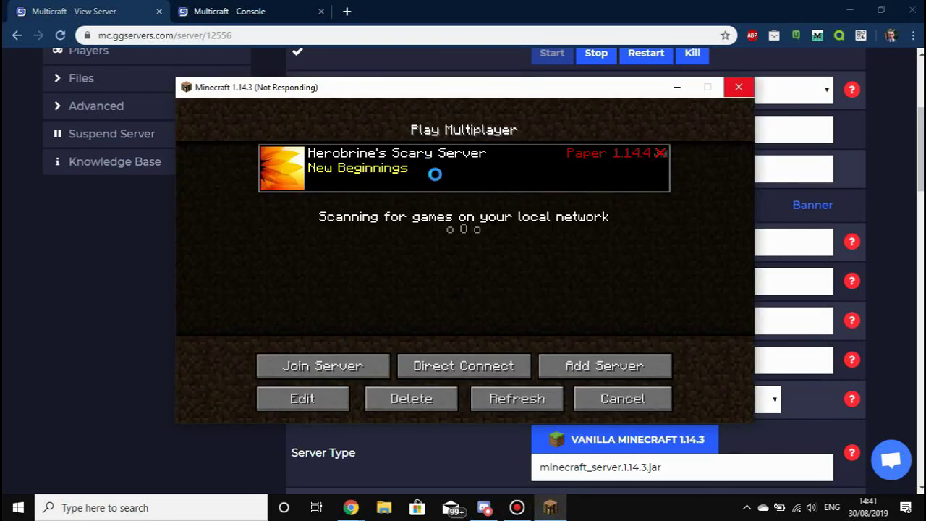
left_click(344, 397)
left_click(432, 248)
key("ctrl+a")
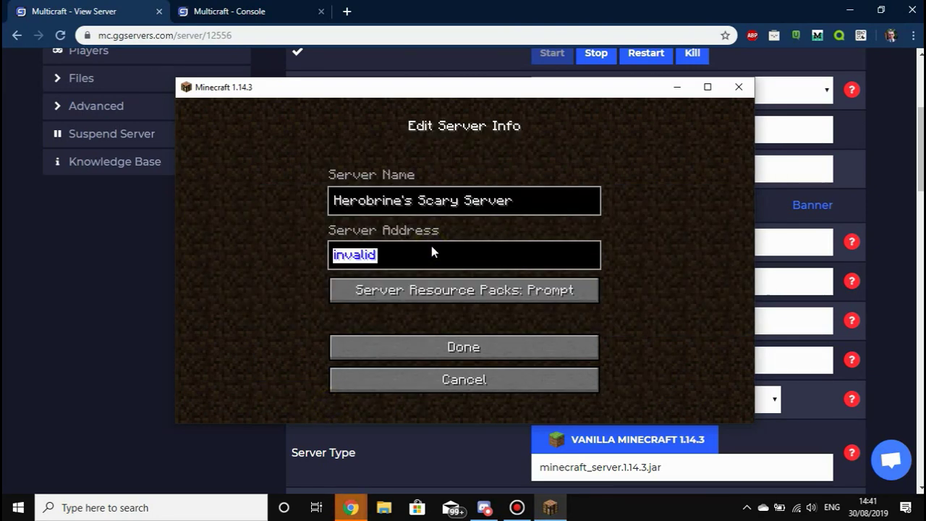
key("ctrl+v")
type(":")
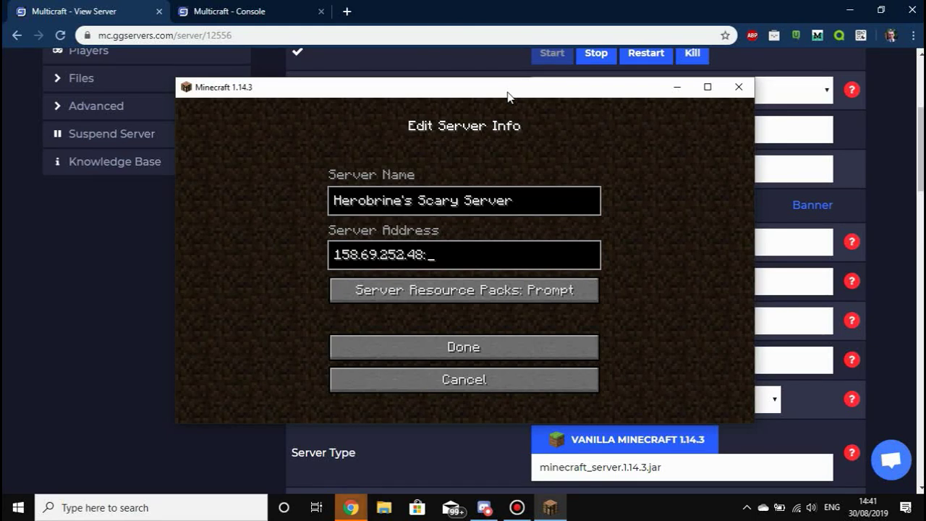
Complete the server address with port 25563, checking it against the settings page behind, and save the server entry
mouse_move(508, 94)
left_mouse_down()
mouse_move(518, 124)
mouse_move(522, 357)
mouse_move(545, 353)
mouse_move(505, 83)
left_mouse_up()
left_click(450, 230)
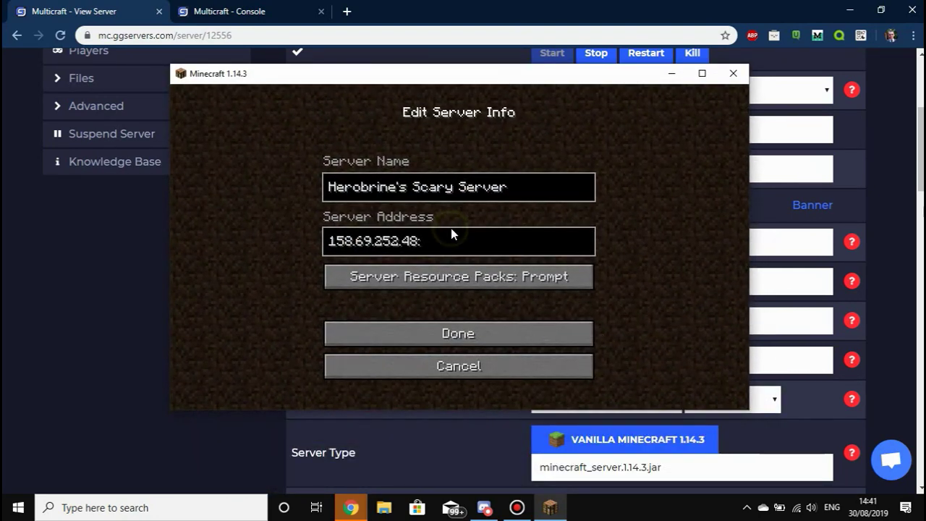
type("3")
left_click_drag(511, 75, 491, 347)
left_click_drag(558, 354, 593, 72)
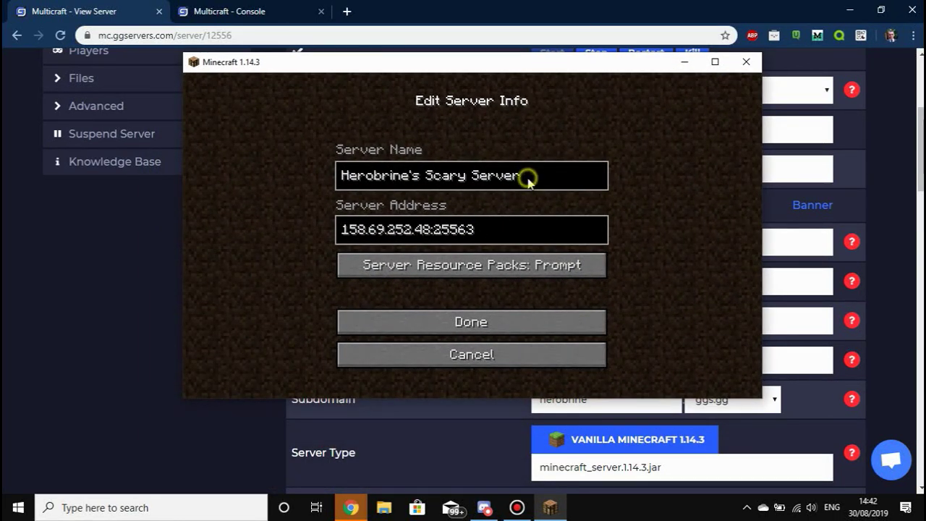
left_click(511, 325)
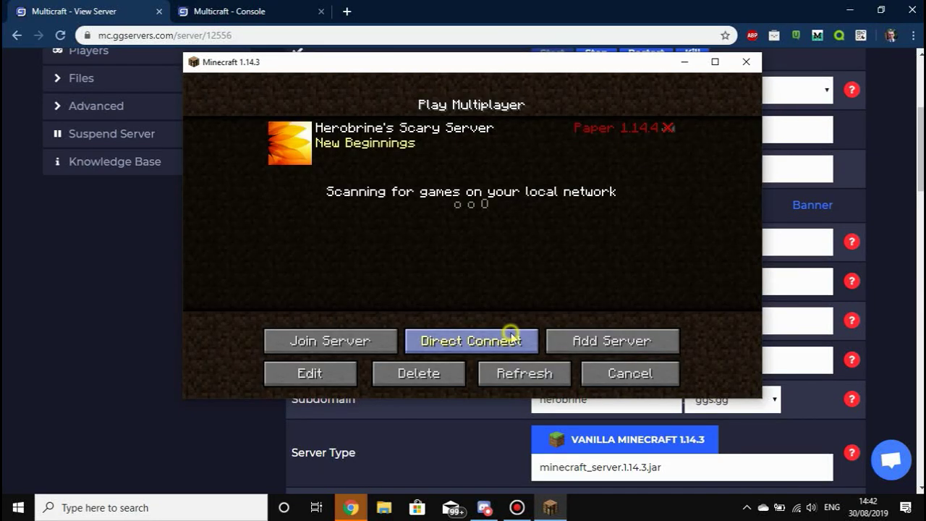
Refresh the multiplayer server list and join Herobrine's Scary Server
left_click(541, 375)
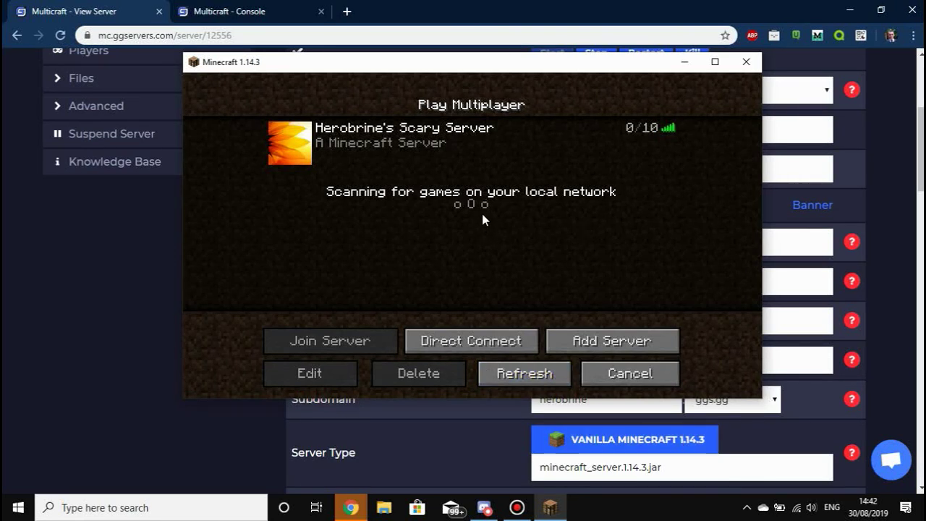
mouse_move(486, 149)
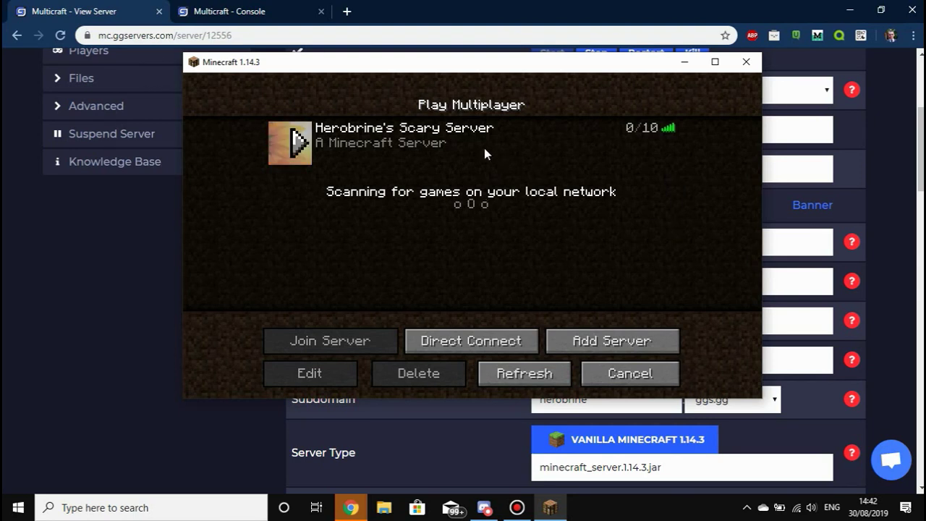
double_click(529, 147)
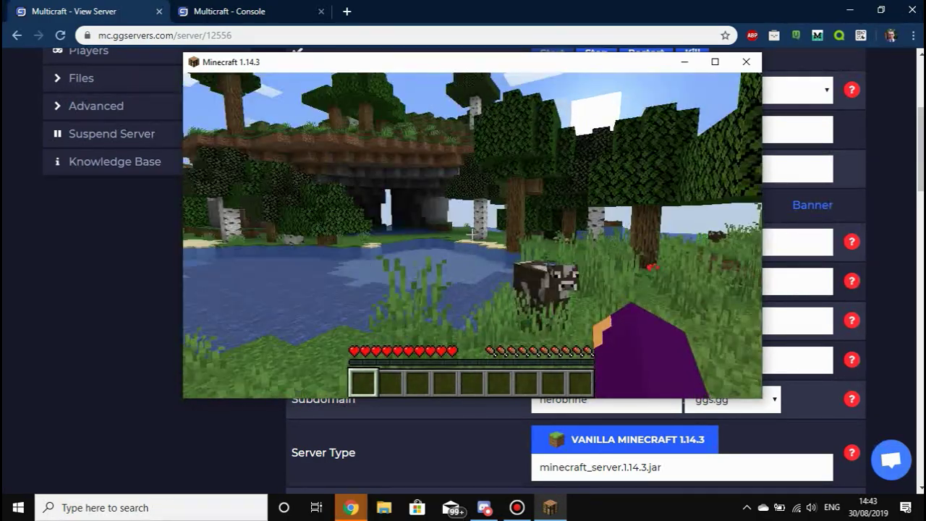
Disconnect from the server and review its saved address in the server info, leaving without changes
key("Escape")
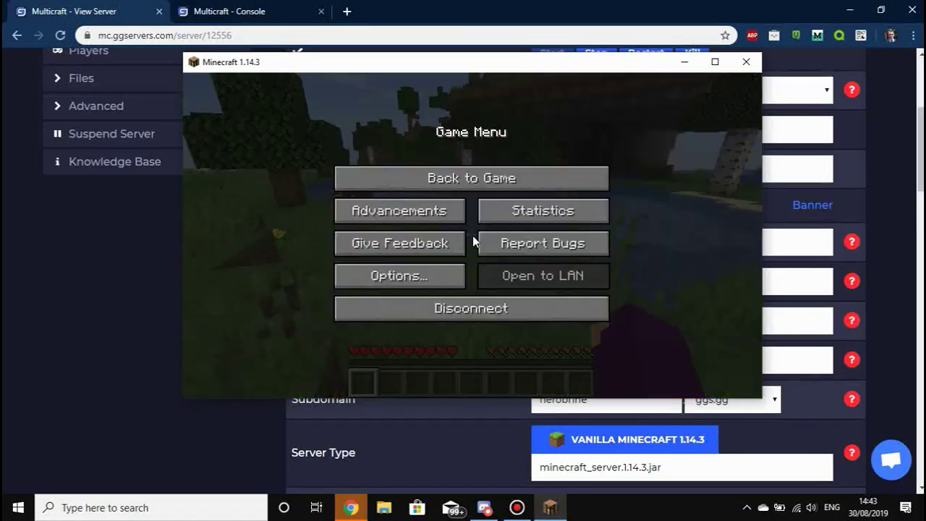
left_click(472, 308)
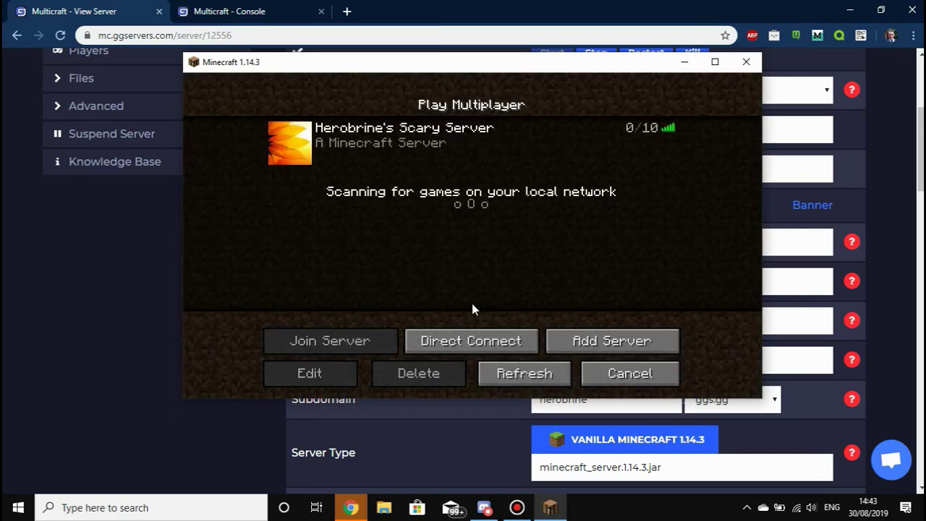
left_click(454, 133)
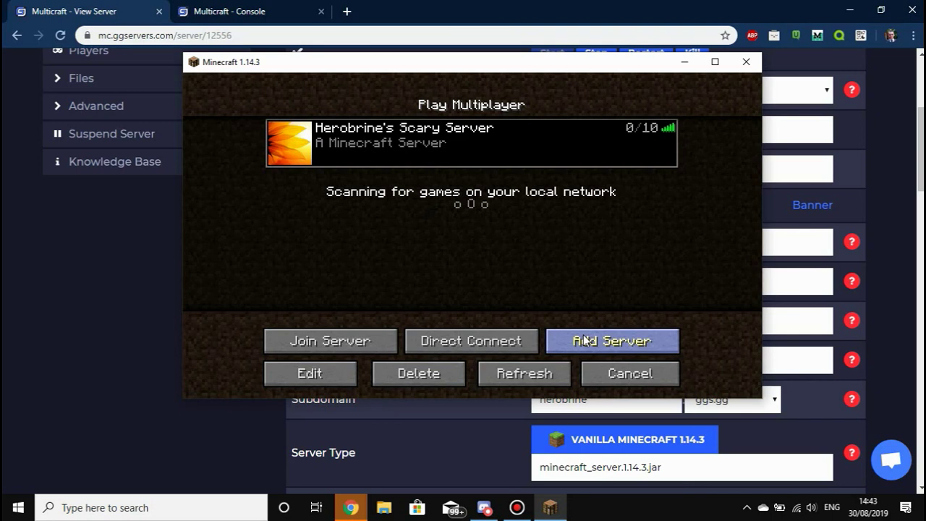
left_click(326, 376)
left_click(424, 228)
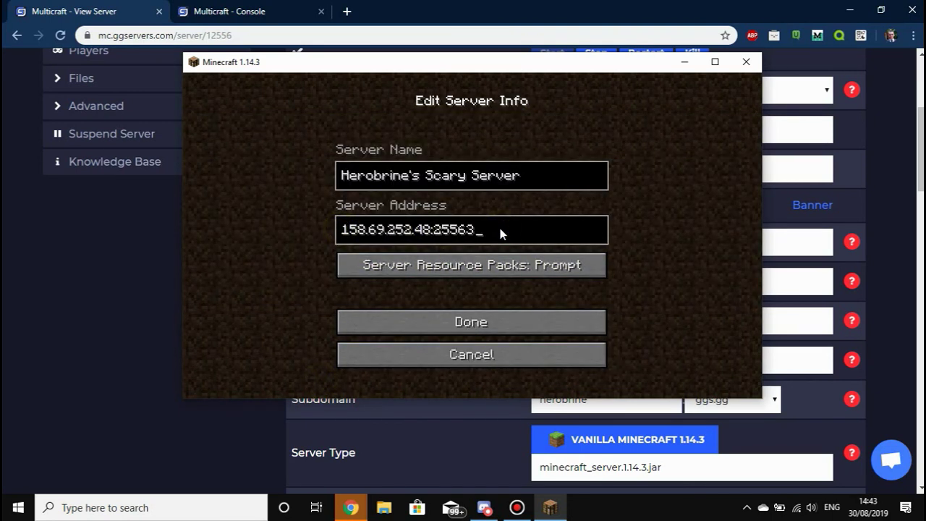
left_click(483, 355)
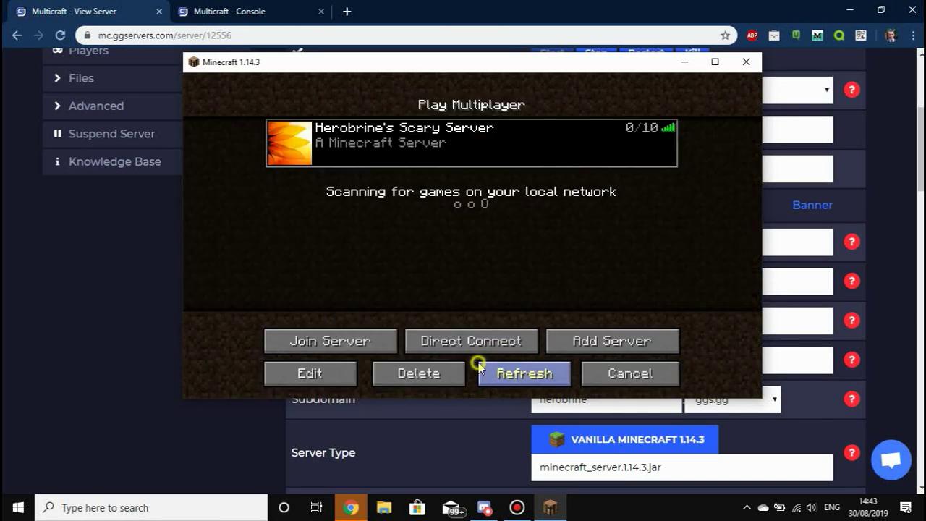
Close Minecraft and return to the server's settings page in the browser
left_click(686, 63)
left_click(446, 207)
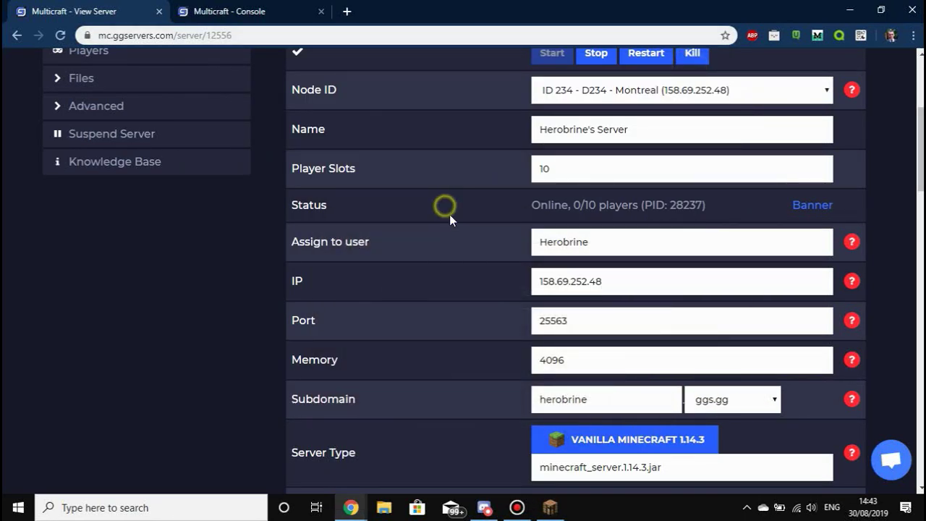
left_click(550, 508)
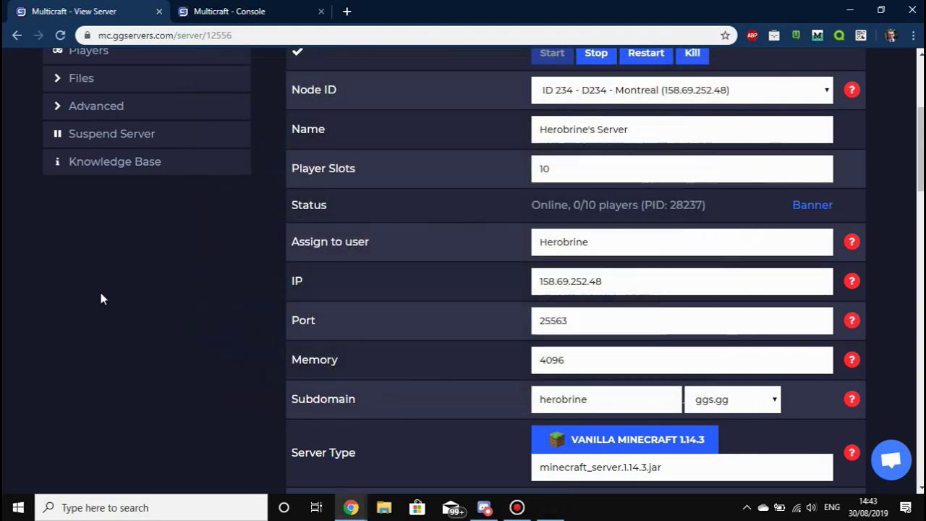
left_click(101, 293)
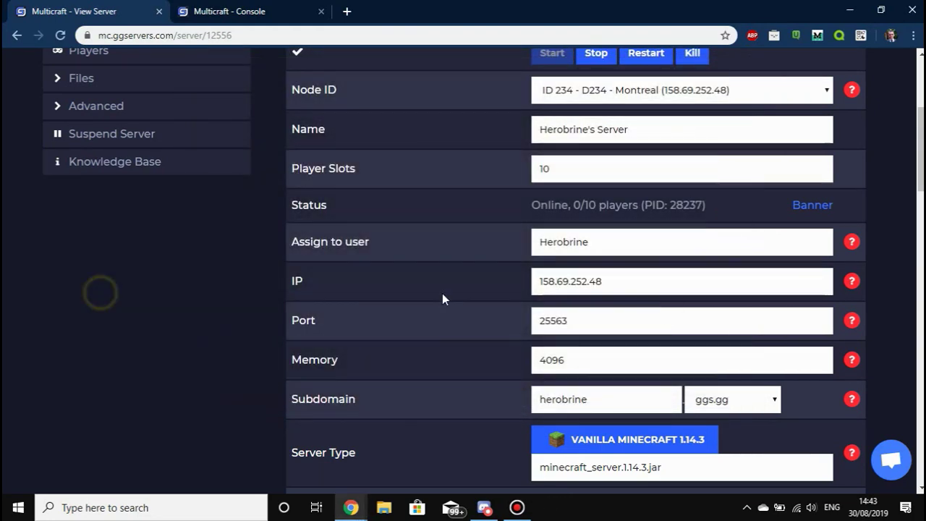
Try a larger Player Slots number by appending zeros, and restore it to 10
scroll(493, 292, "down", 5)
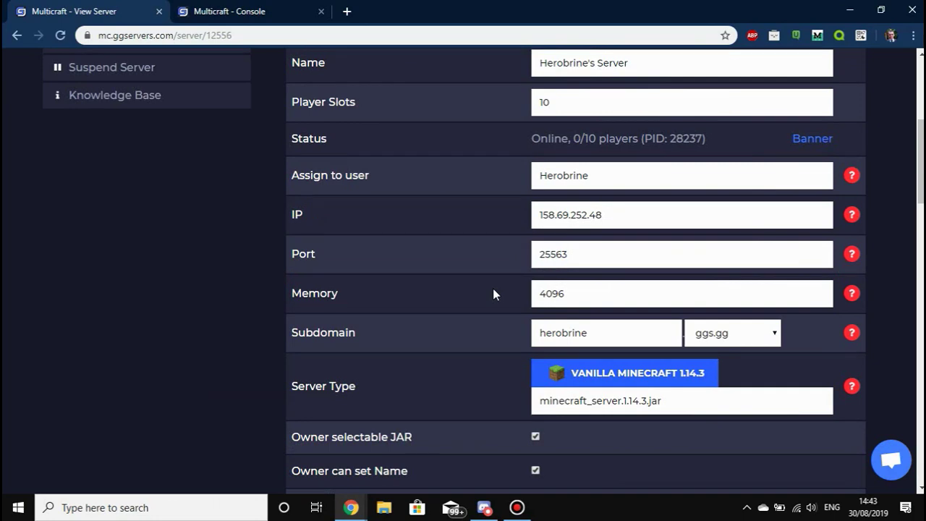
scroll(616, 298, "up", 5)
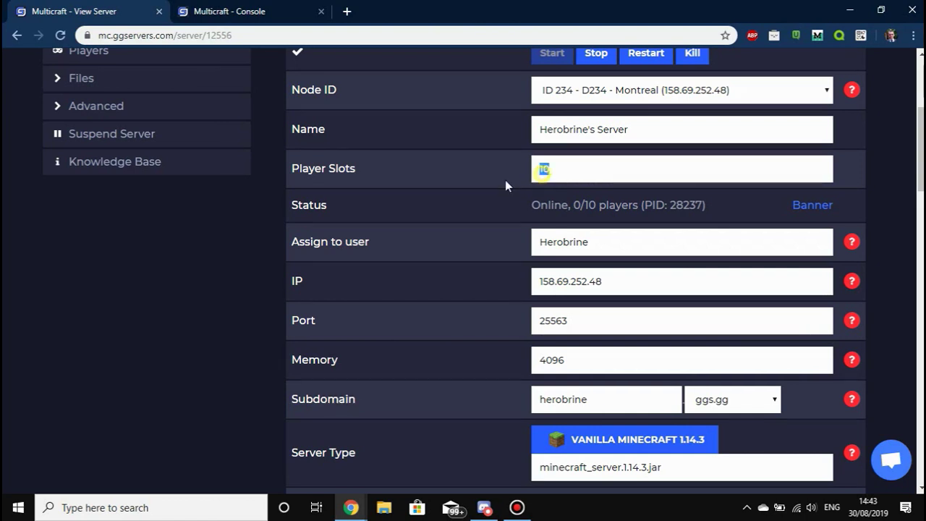
left_click(505, 181)
left_click(579, 169)
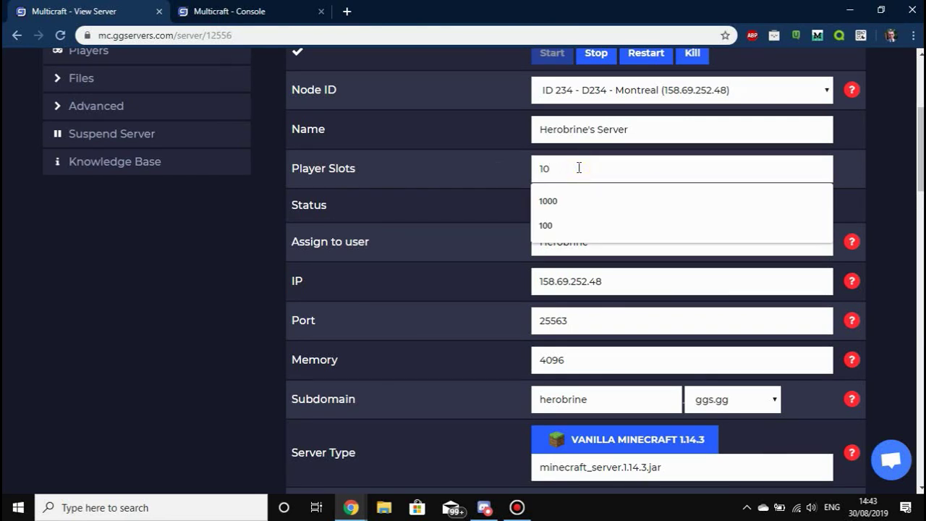
type("00000")
key("BackSpace")
key("BackSpace")
left_click(503, 162)
Look over the server's assigned user, IP, port, memory and subdomain settings
scroll(429, 225, "down", 2)
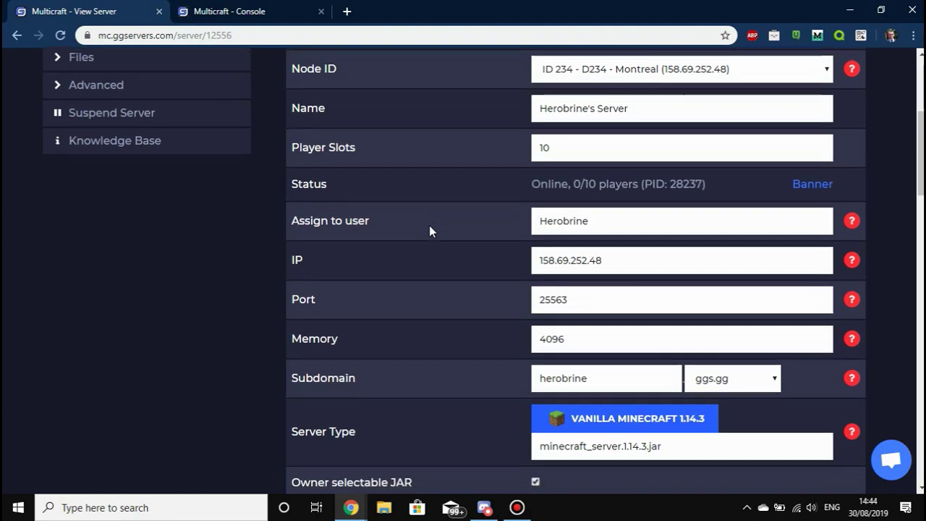
double_click(580, 128)
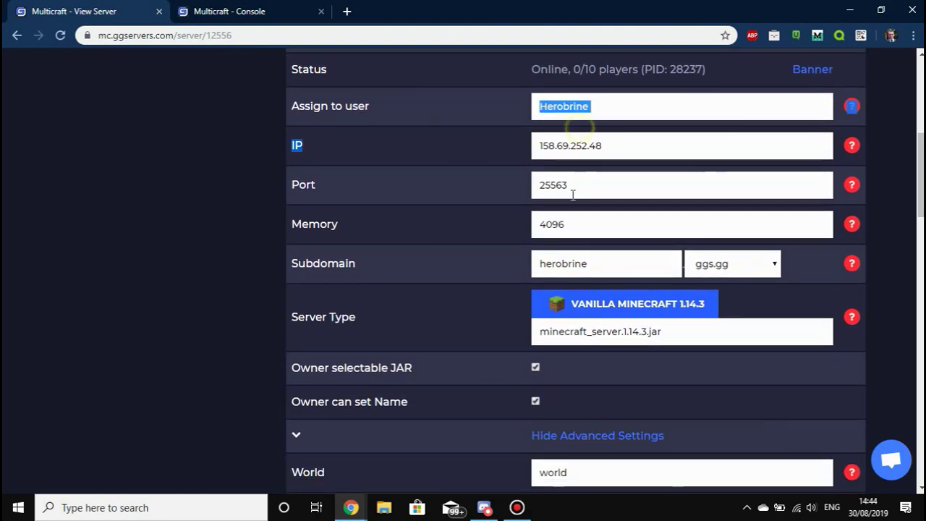
left_click(528, 187)
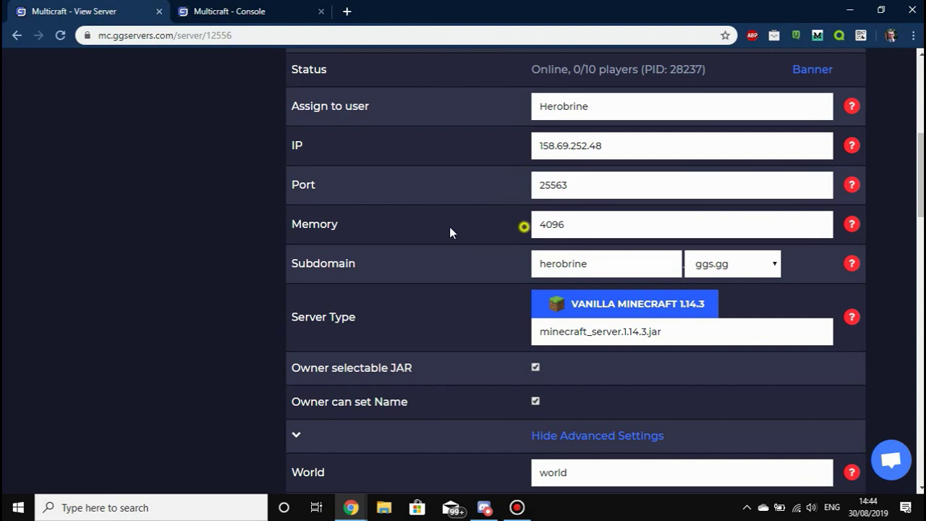
scroll(440, 293, "down", 1)
scroll(441, 303, "down", 1)
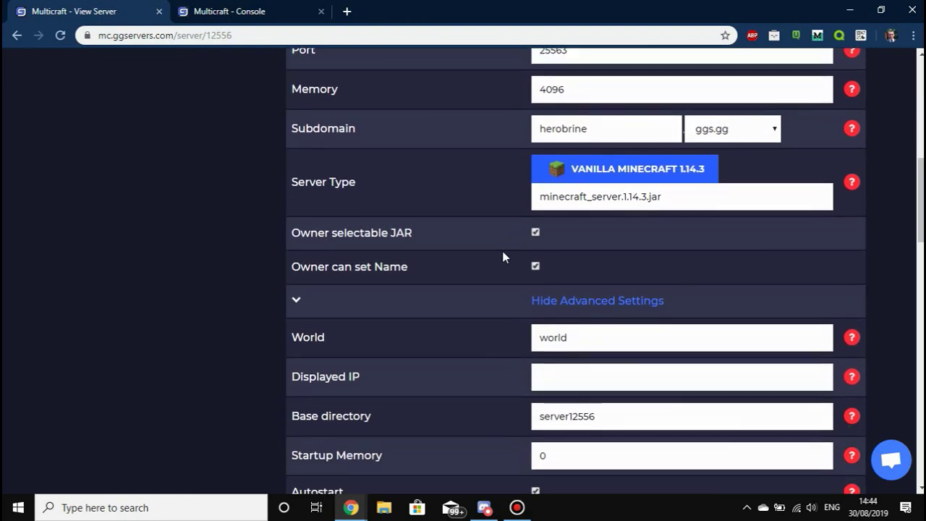
double_click(568, 128)
left_click(403, 131)
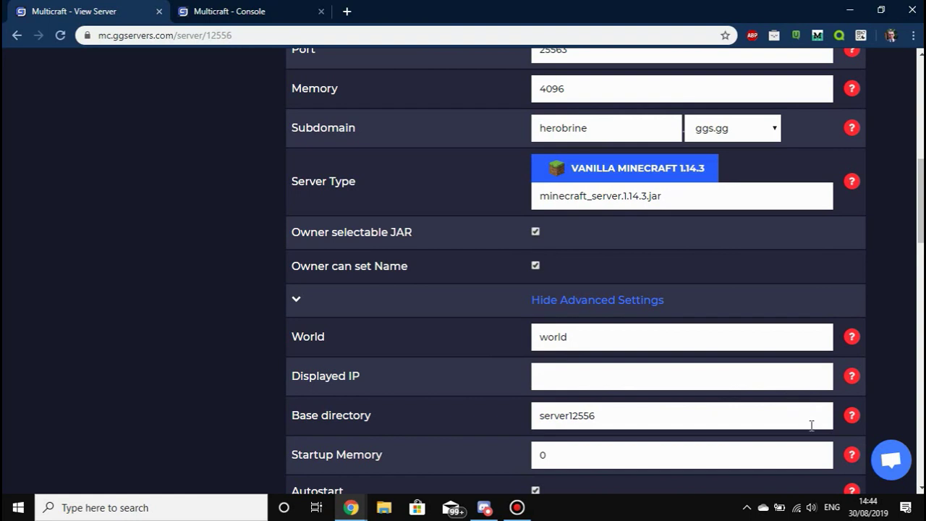
Open and close the support chat, and examine the Owner selectable JAR option in the server settings
left_click(885, 460)
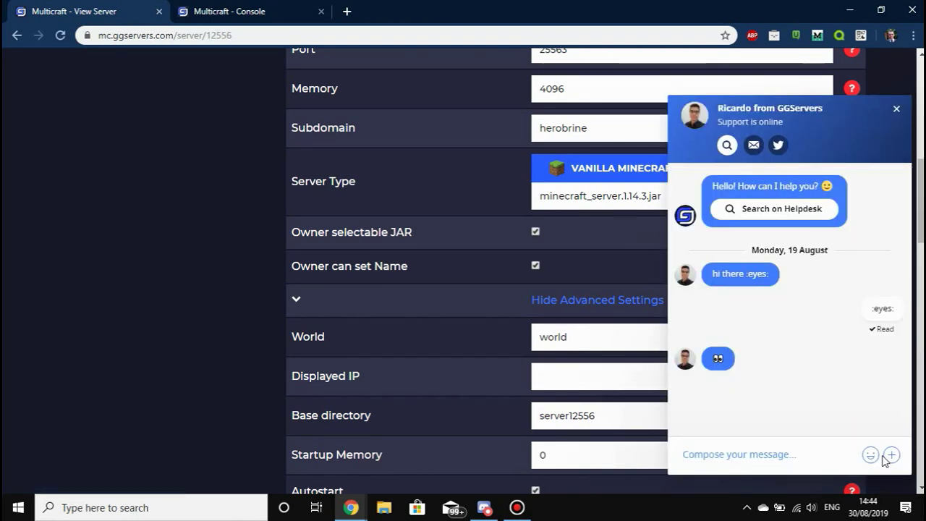
left_click(897, 109)
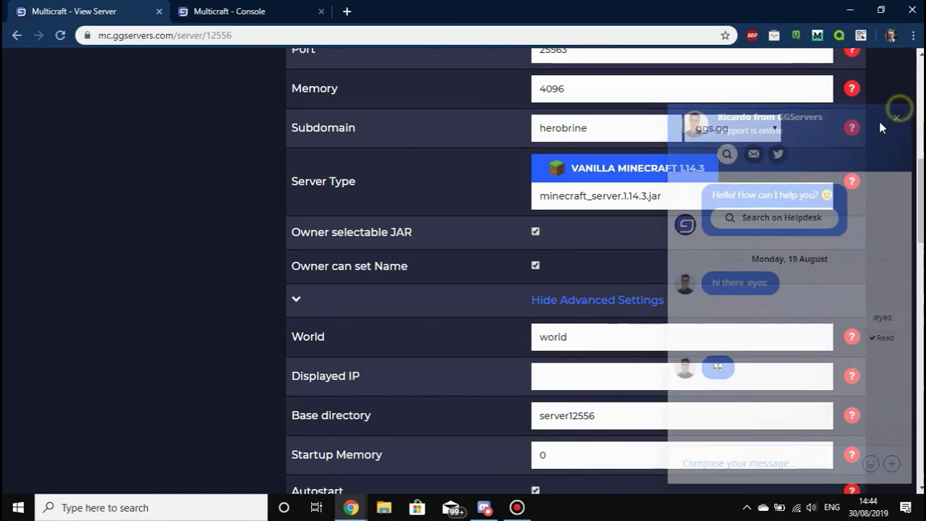
scroll(469, 208, "down", 2)
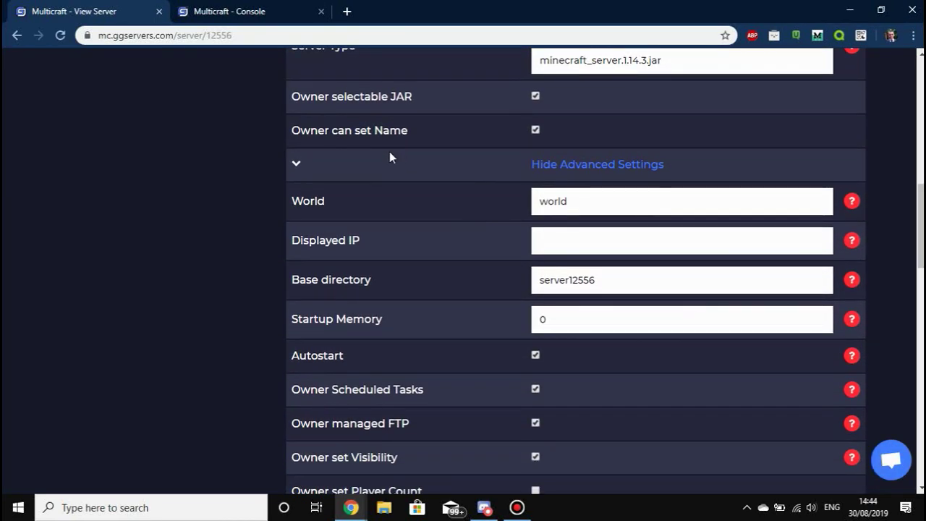
left_click_drag(331, 97, 411, 98)
left_click(411, 98)
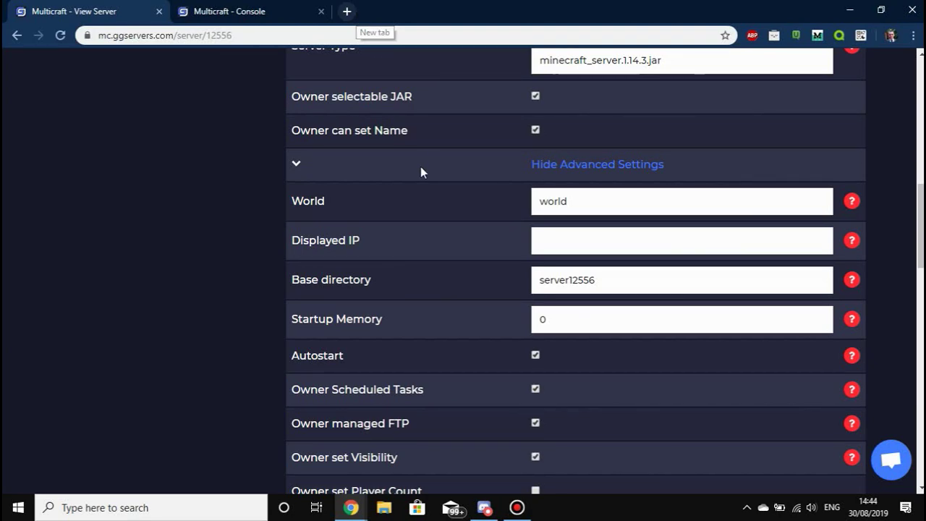
Expand the server's Files section and open its Setup page in a new browser tab
scroll(419, 254, "down", 3)
scroll(418, 254, "up", 9)
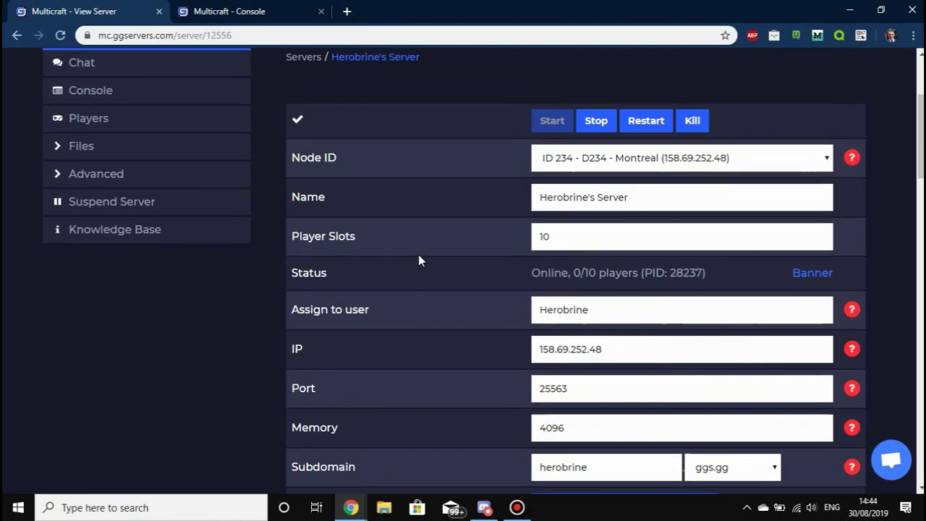
left_click(95, 145)
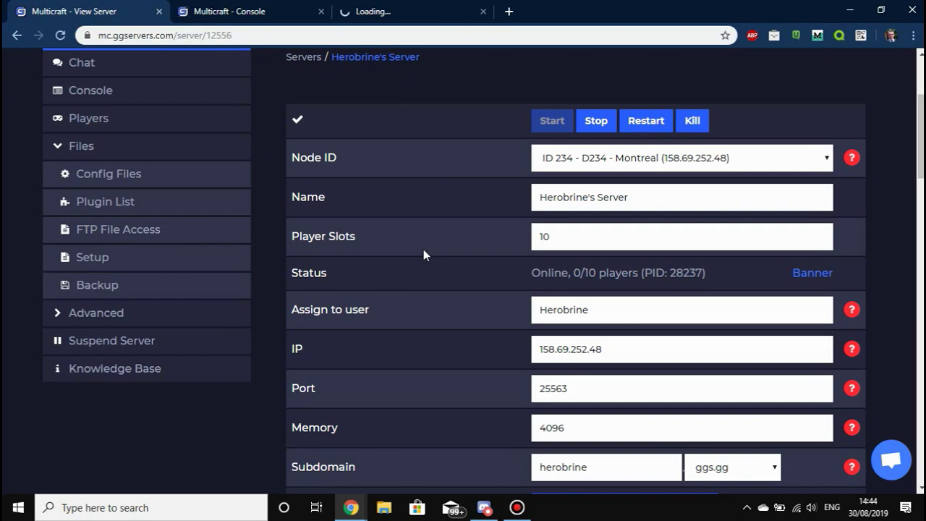
Examine the server settings from the connection details down to the advanced World and Displayed IP fields
scroll(417, 264, "down", 3)
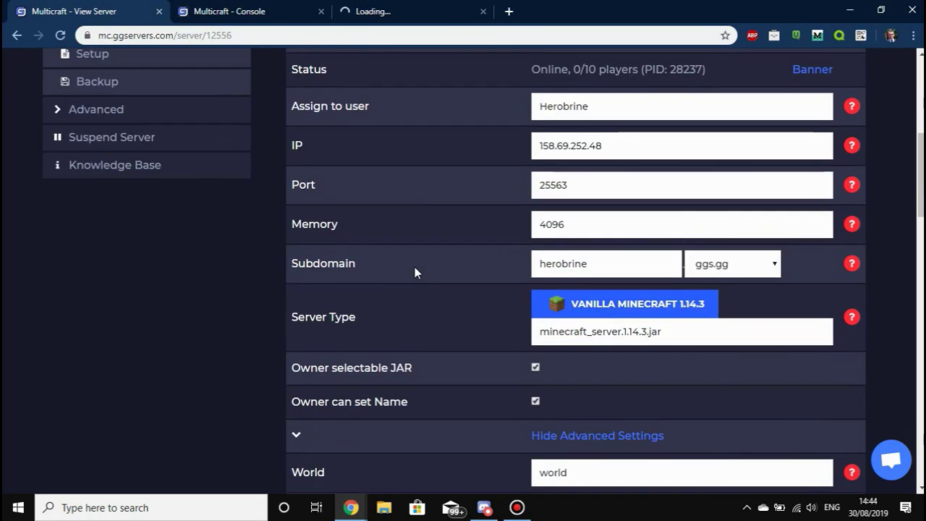
scroll(415, 267, "down", 1)
scroll(482, 251, "down", 1)
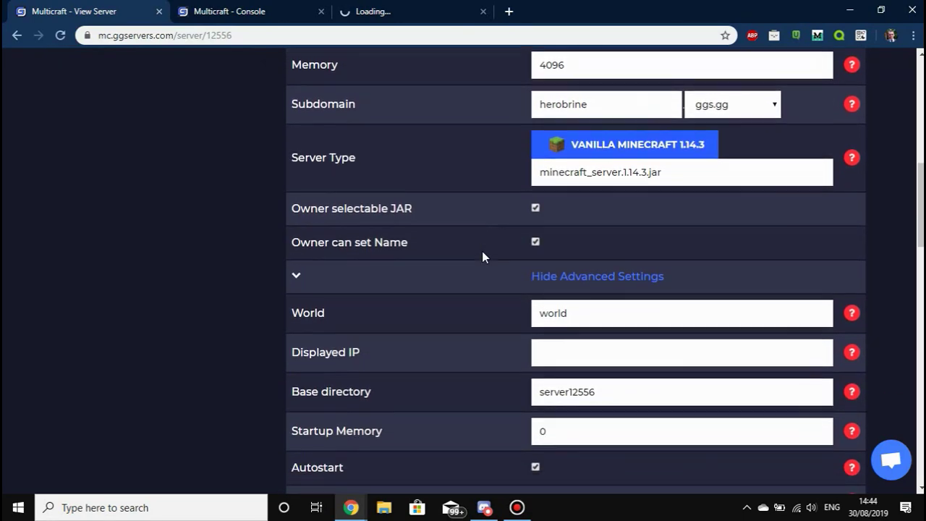
scroll(482, 251, "down", 2)
left_click_drag(589, 199, 494, 205)
left_click(493, 200)
left_click_drag(586, 232, 509, 233)
left_click(509, 233)
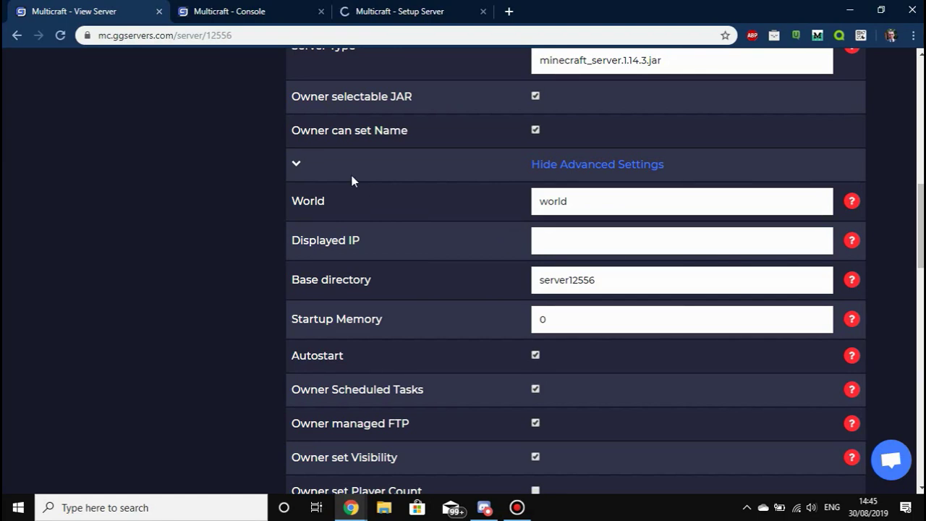
Look over the remaining advanced settings and view the available Crash Detection options without changing them
scroll(345, 184, "down", 2)
scroll(350, 184, "down", 2)
scroll(351, 184, "down", 5)
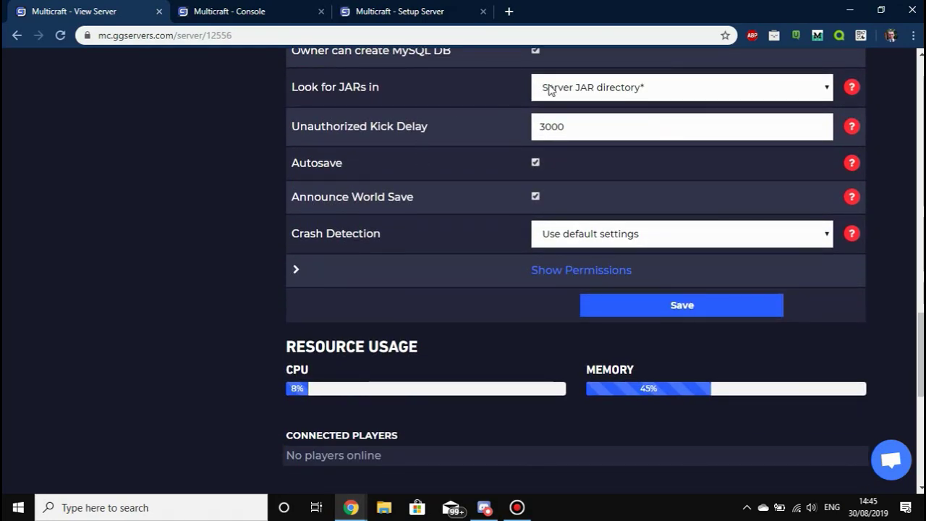
scroll(341, 272, "up", 1)
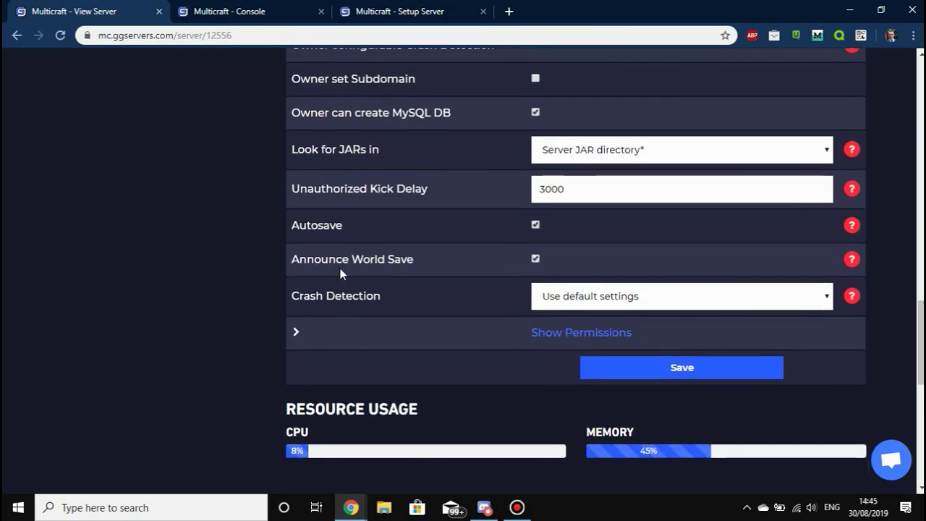
scroll(290, 246, "down", 1)
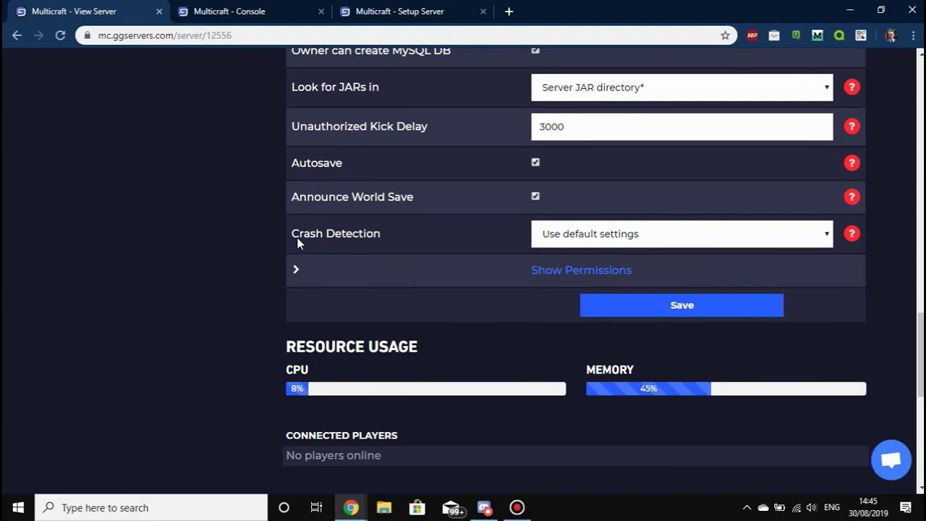
left_click_drag(292, 233, 380, 236)
left_click(380, 235)
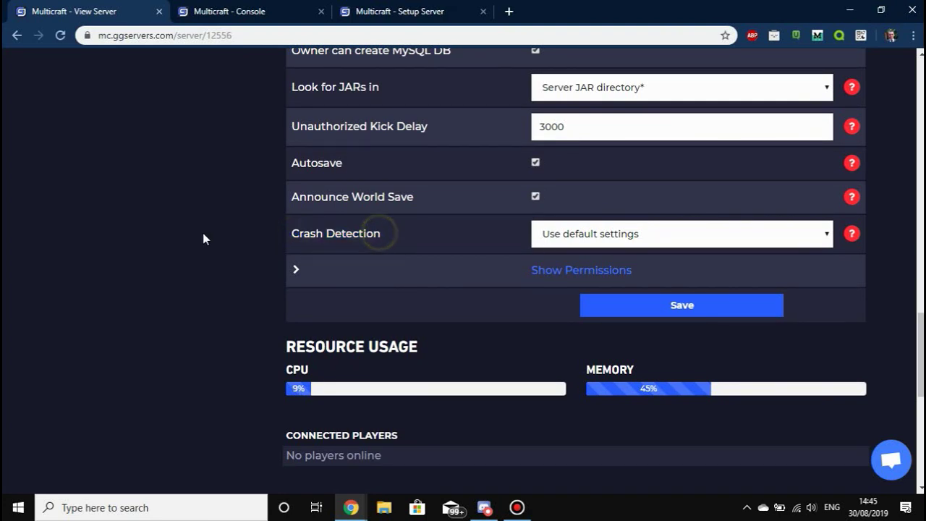
left_click(589, 240)
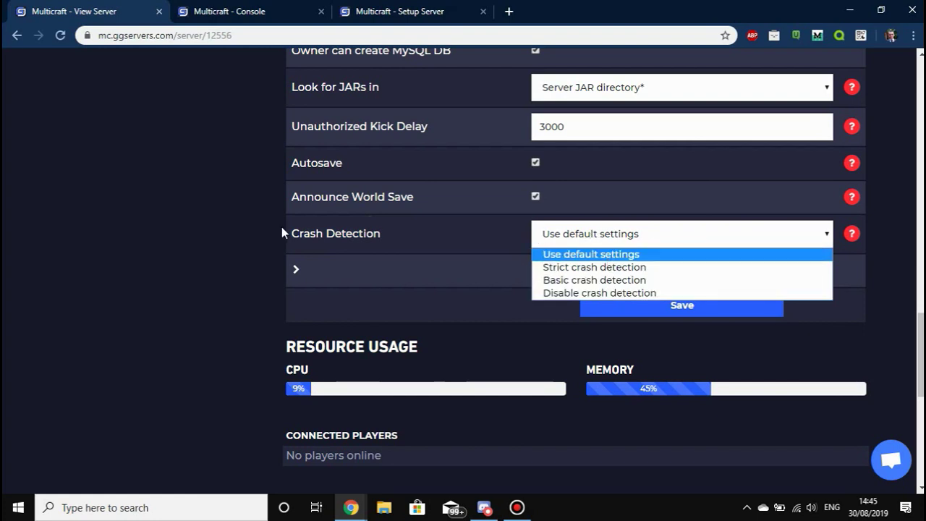
left_click(192, 230)
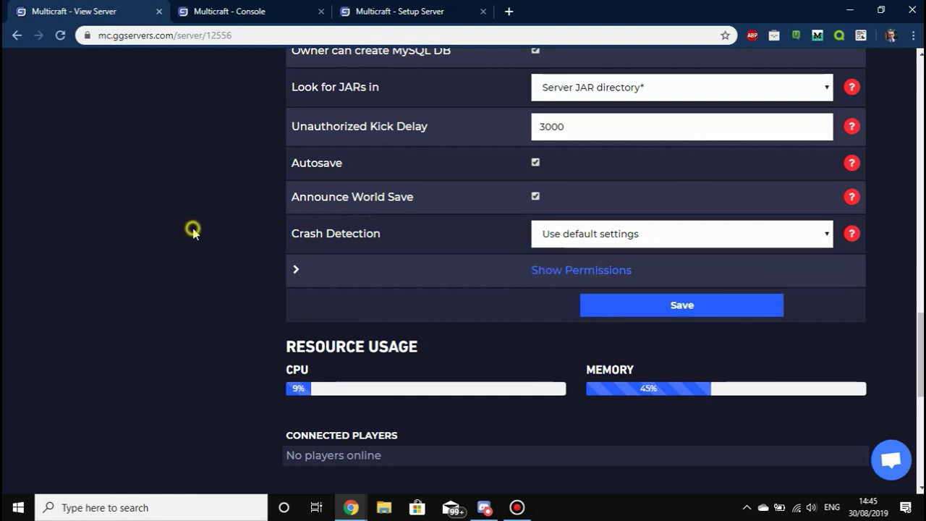
Show the server's permission settings, look over the visibility and role options, and hide them again
left_click(572, 270)
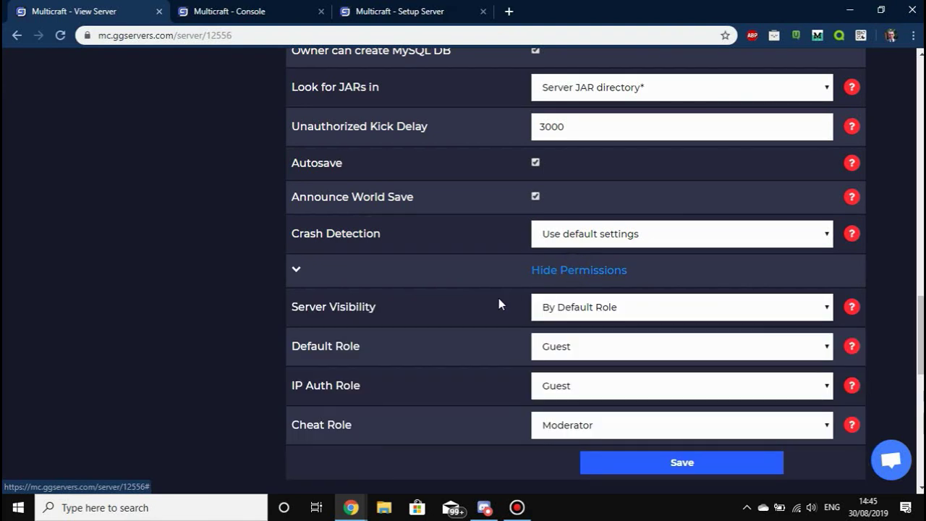
scroll(498, 298, "down", 1)
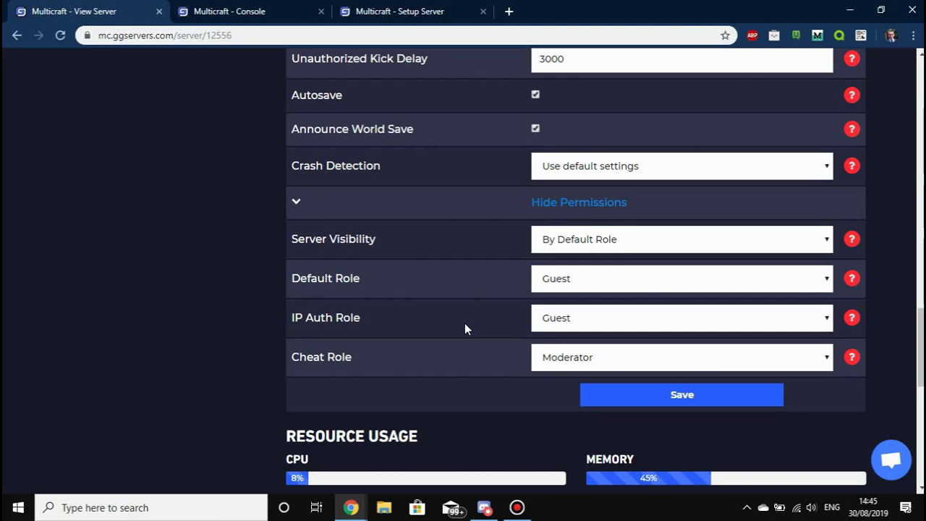
scroll(464, 335, "up", 1)
scroll(464, 335, "up", 3)
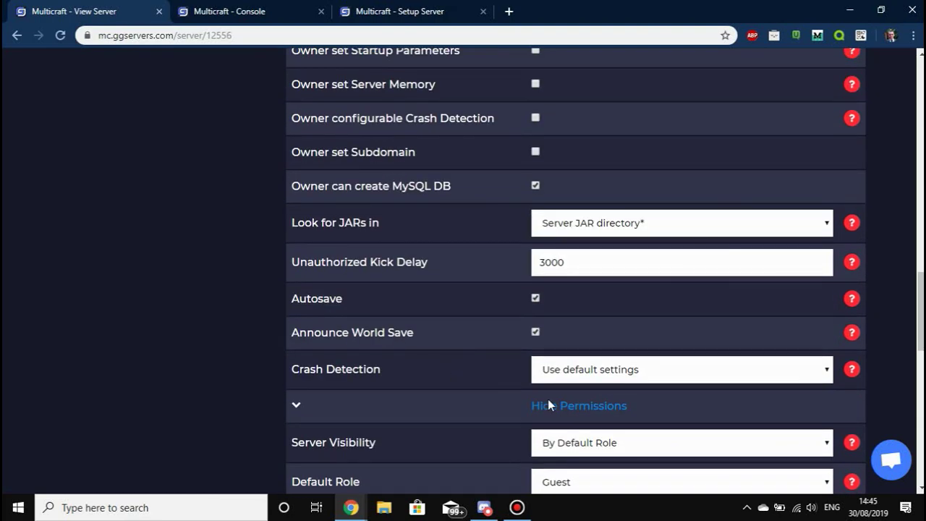
left_click(575, 406)
Switch to the Setup Server page, with a brief check of the server console in between
scroll(442, 421, "down", 1)
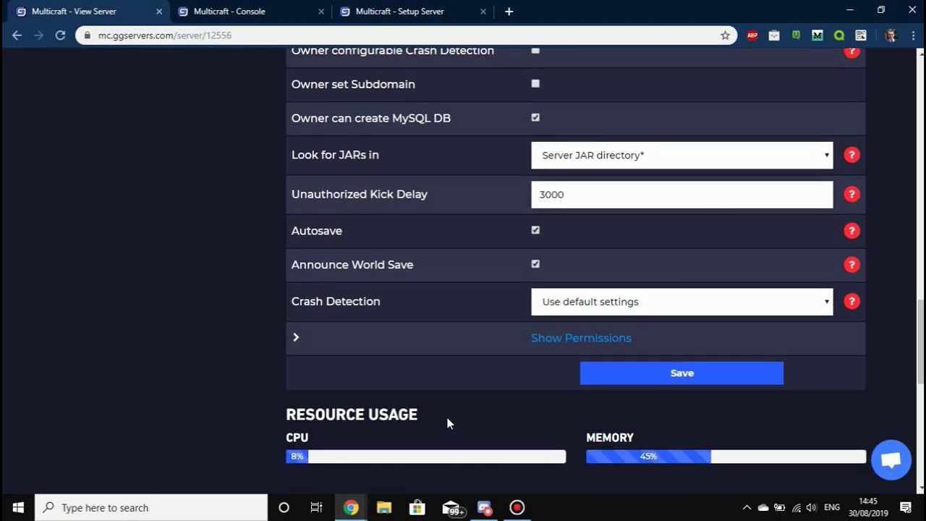
scroll(448, 423, "up", 9)
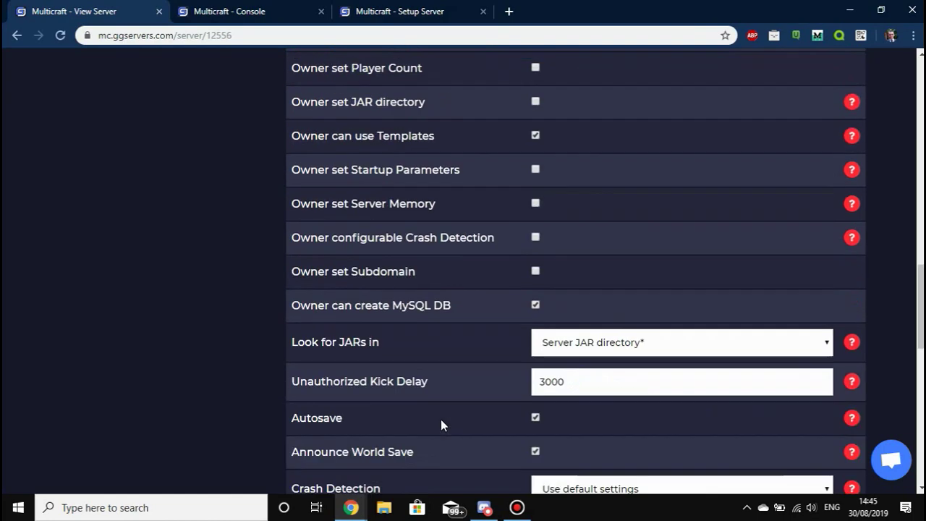
scroll(440, 419, "up", 8)
scroll(174, 279, "down", 2)
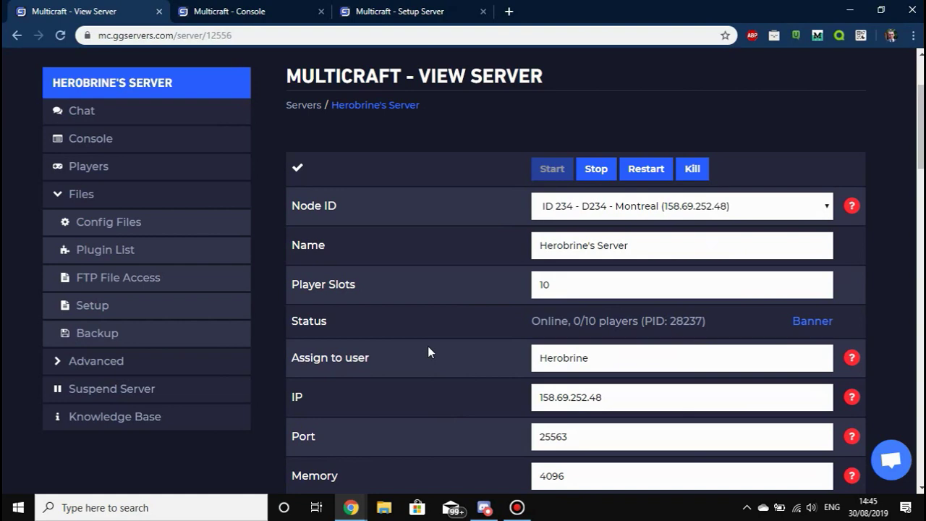
scroll(413, 304, "up", 2)
left_click(405, 11)
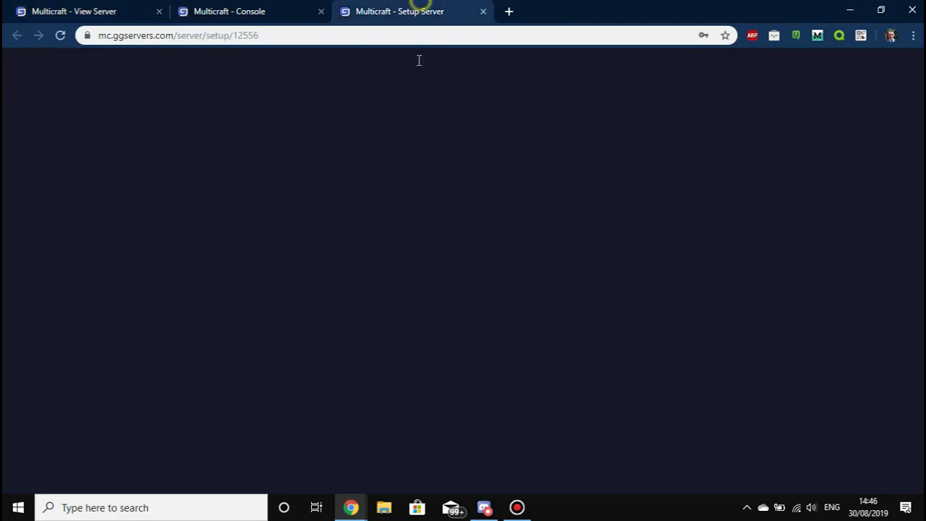
scroll(459, 272, "down", 3)
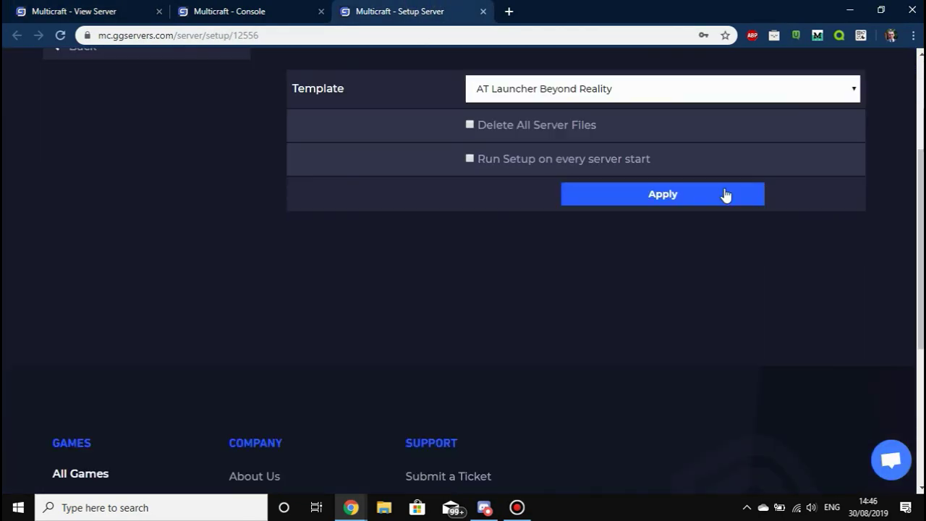
scroll(519, 221, "up", 1)
left_click(244, 11)
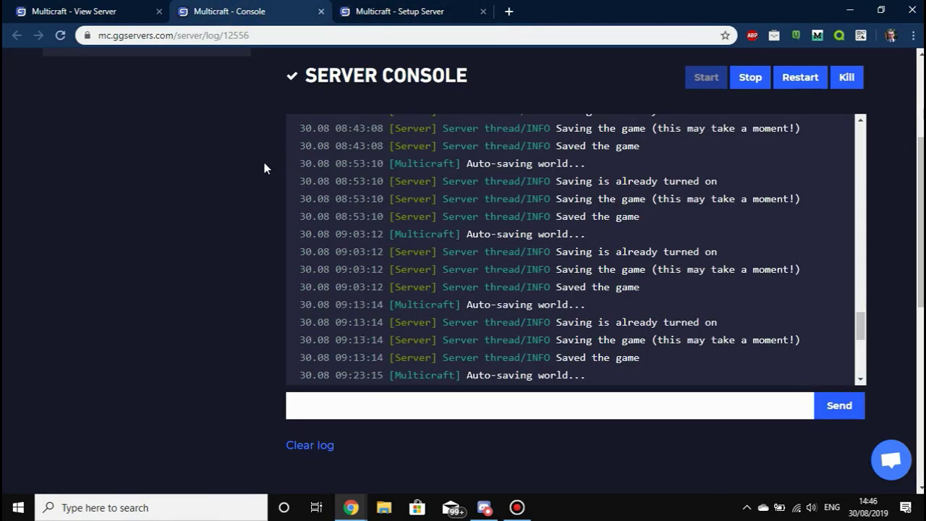
left_click(398, 12)
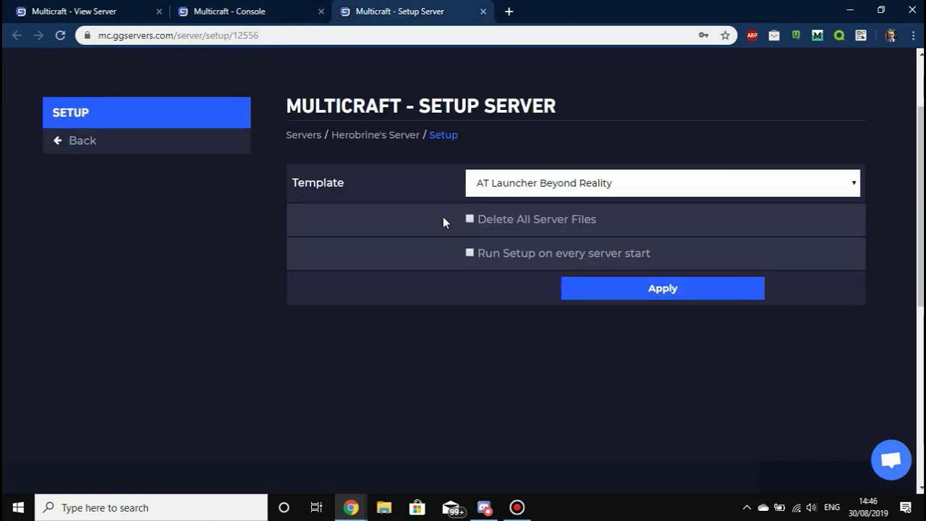
Browse the server template list and choose Pocketmine
left_click(497, 190)
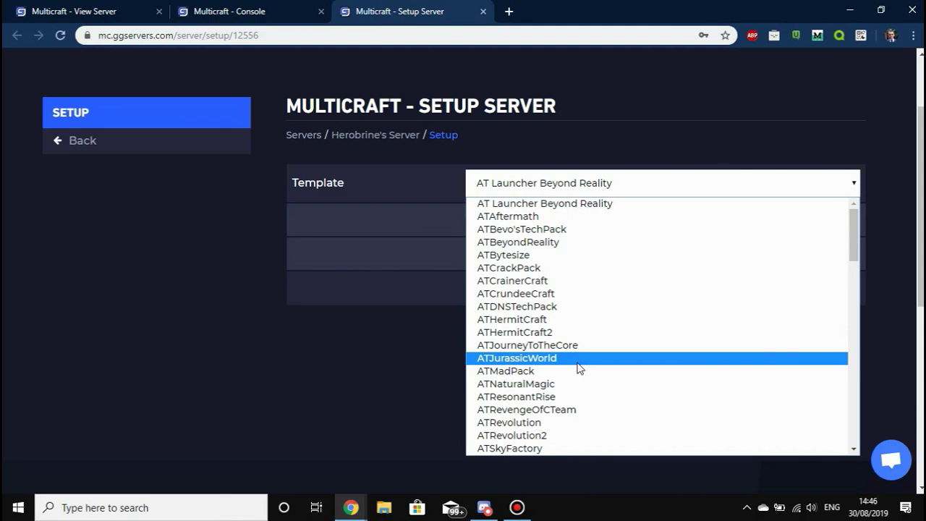
scroll(579, 383, "down", 10)
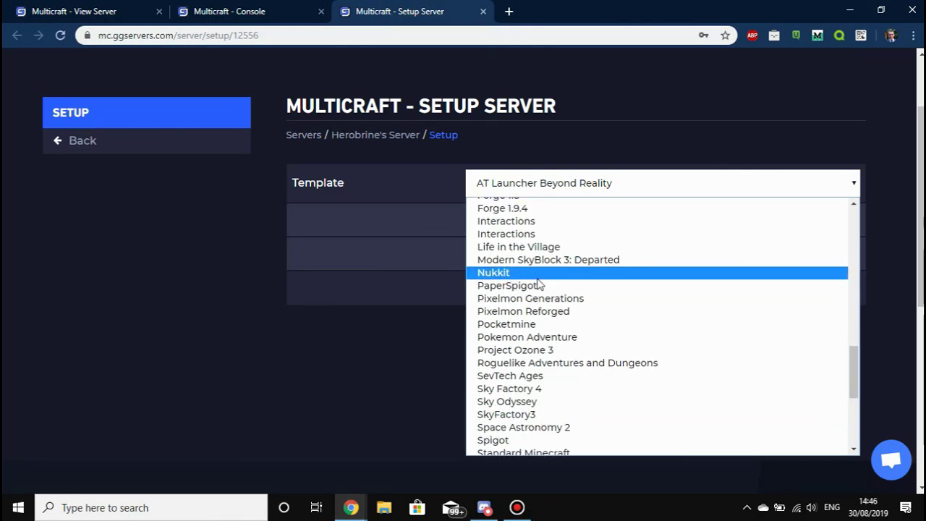
scroll(439, 231, "up", 1)
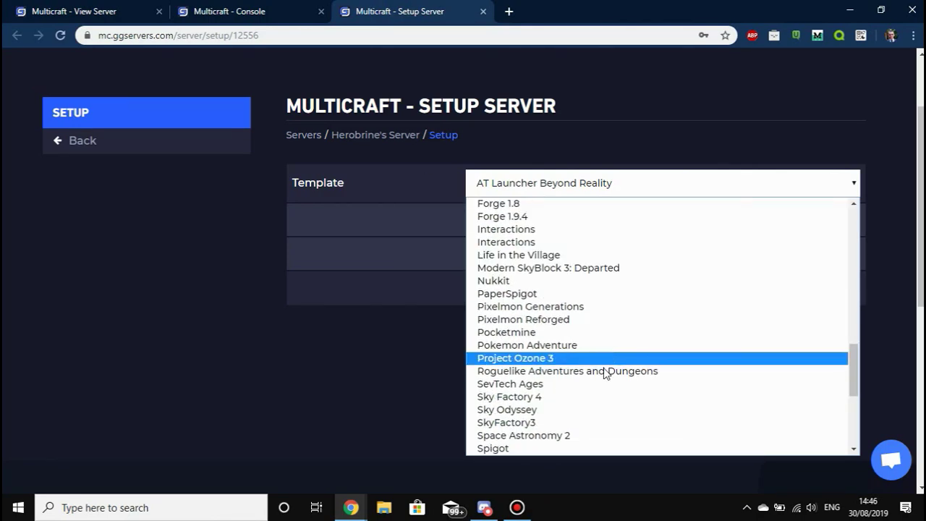
left_click(511, 333)
Set the server template to Nukkit
left_click(534, 189)
scroll(579, 351, "down", 5)
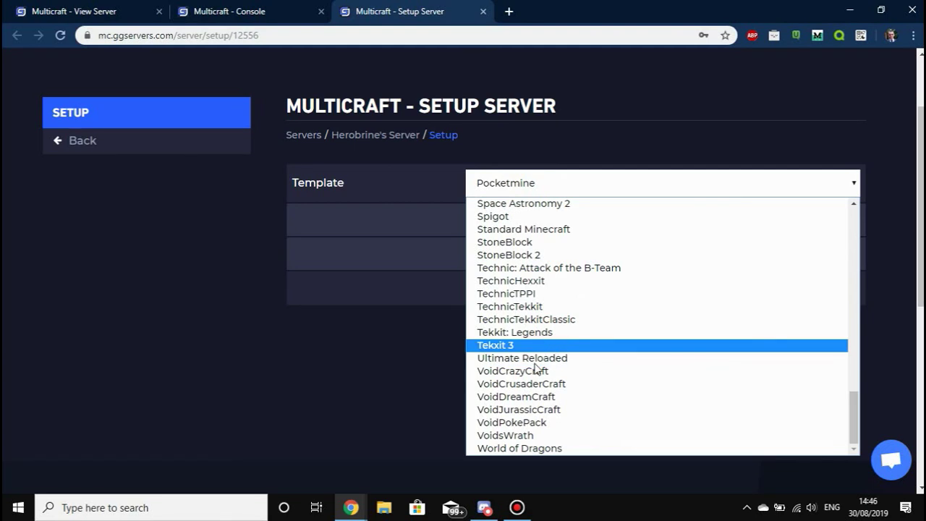
scroll(539, 425, "up", 3)
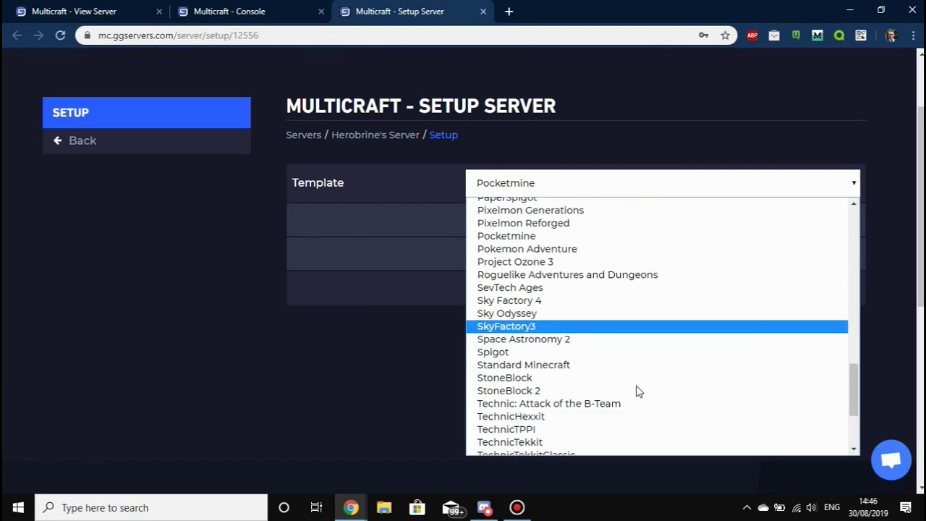
left_click_drag(853, 393, 837, 374)
left_click(546, 302)
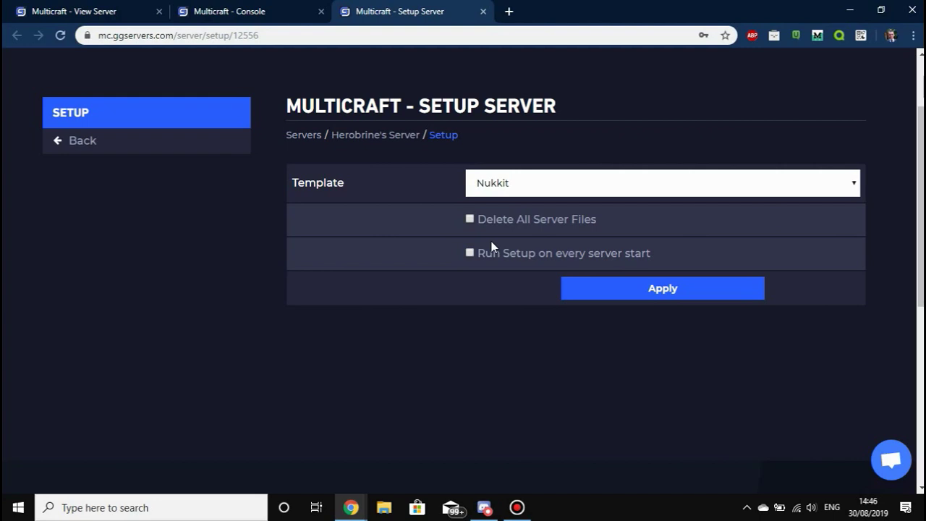
Look through the Forge versions and neighbouring server templates, keeping Nukkit selected
left_click(505, 192)
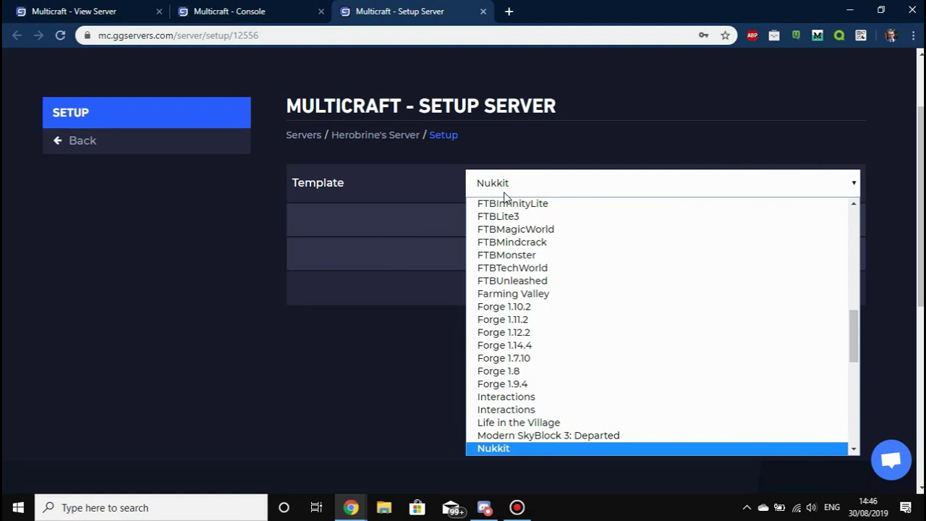
scroll(507, 224, "up", 1)
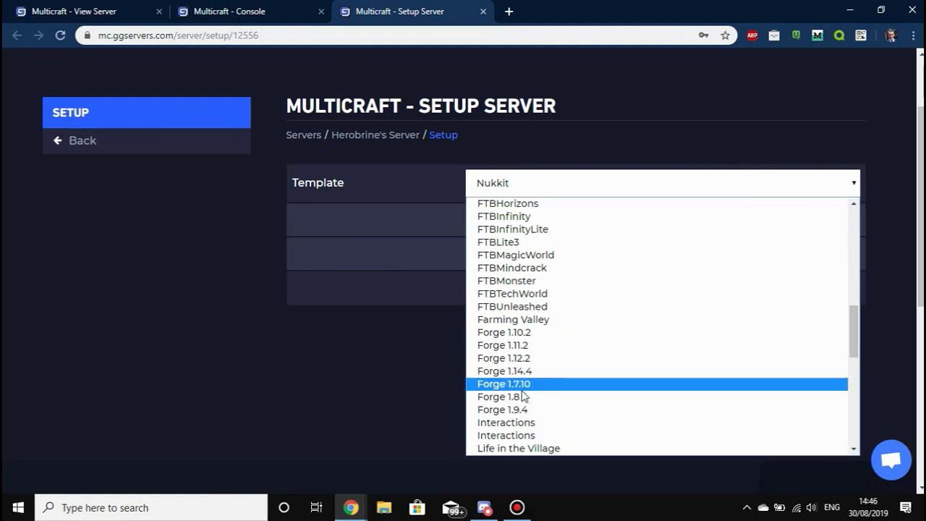
scroll(507, 383, "down", 3)
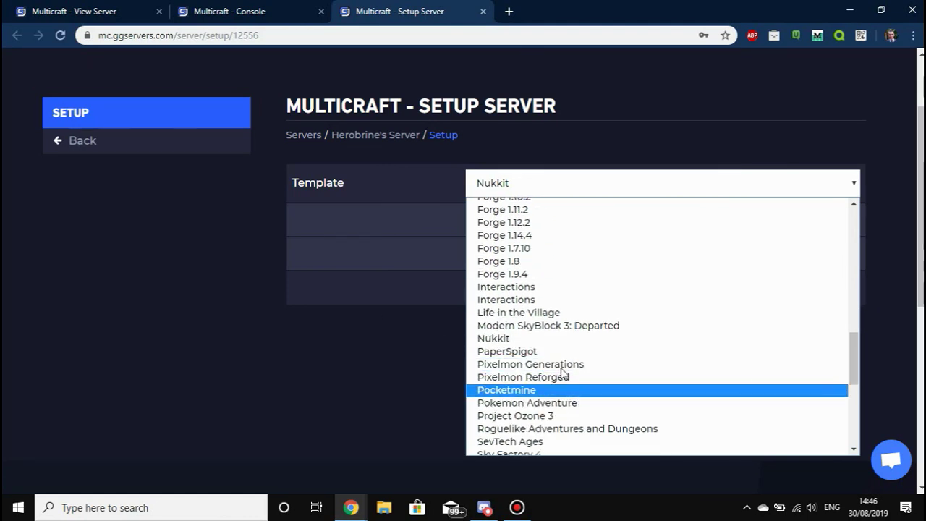
left_click(386, 281)
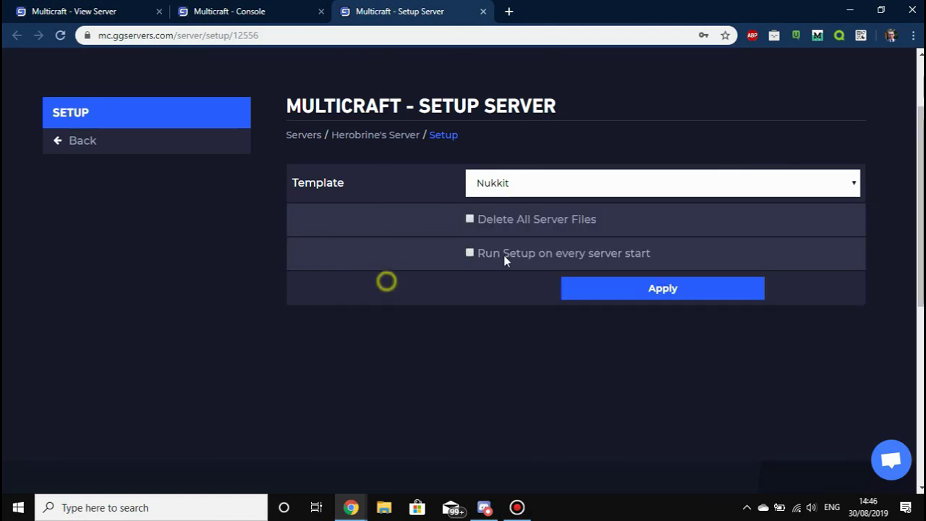
Try the Delete All Server Files option, view the template list, and turn the option off again
left_click(521, 219)
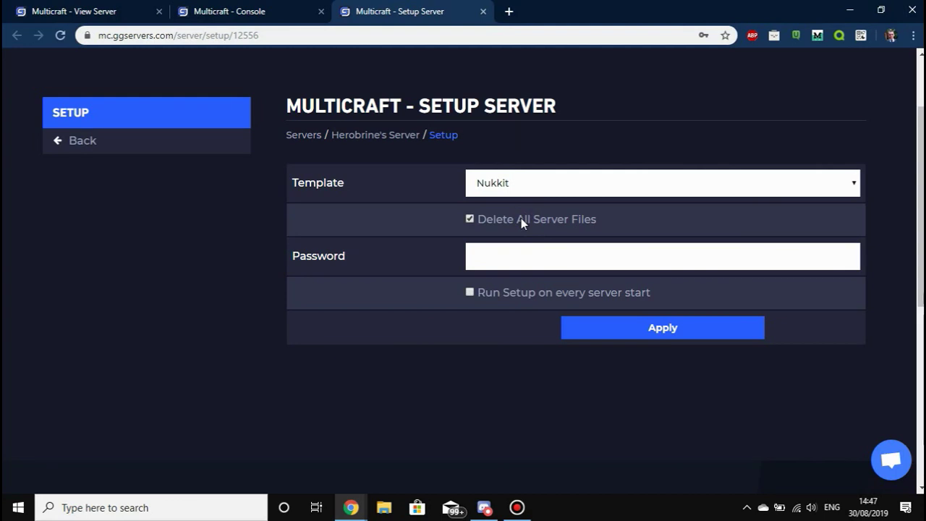
left_click(554, 183)
left_click(456, 197)
left_click(506, 220)
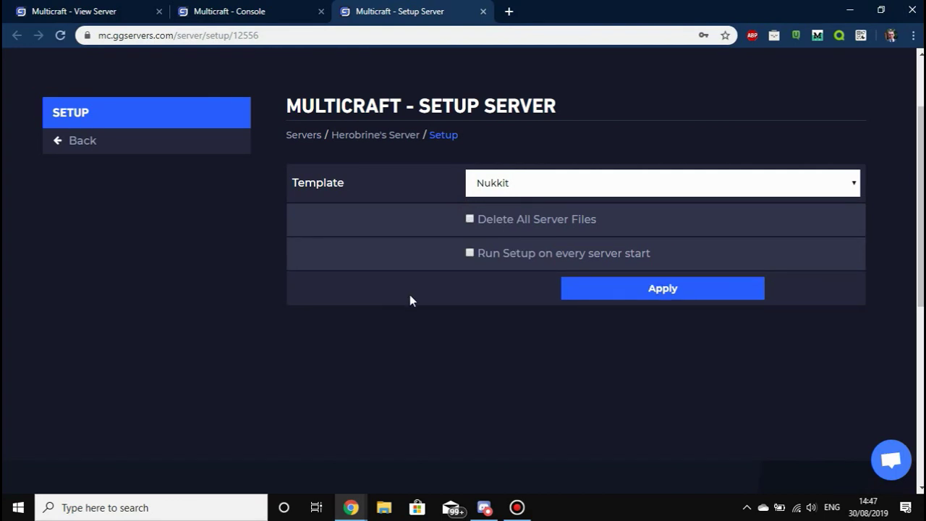
Look through the full server template list, including the Technic, Void, AT and FTB packs, keeping Nukkit selected
scroll(571, 297, "up", 2)
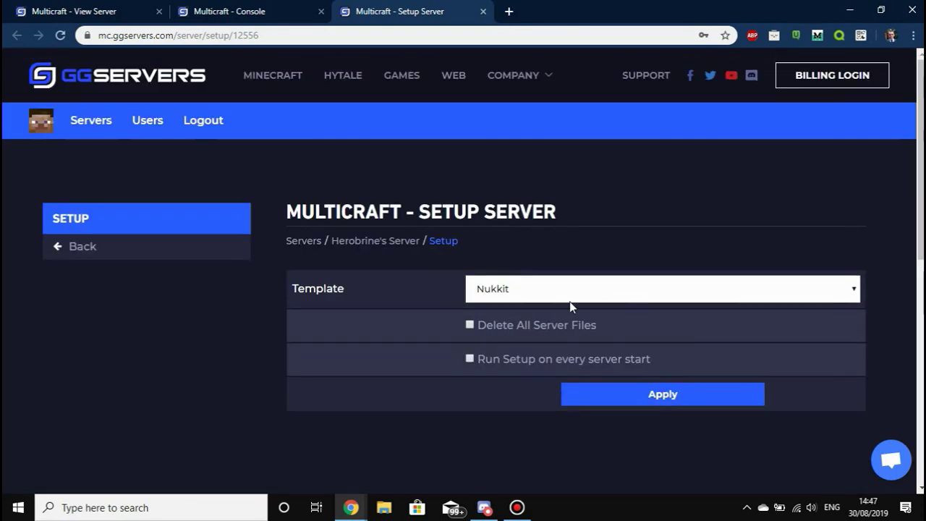
left_click(492, 289)
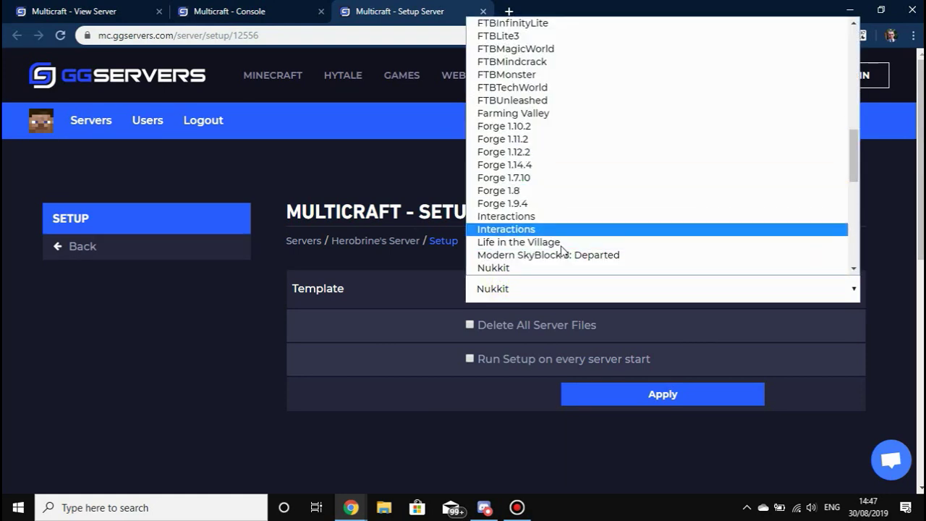
left_click_drag(851, 172, 852, 247)
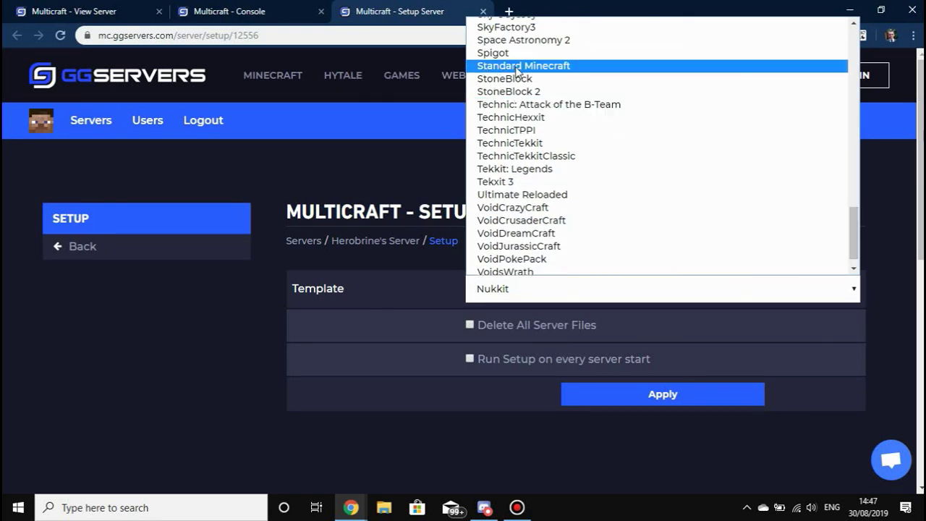
scroll(588, 87, "down", 1)
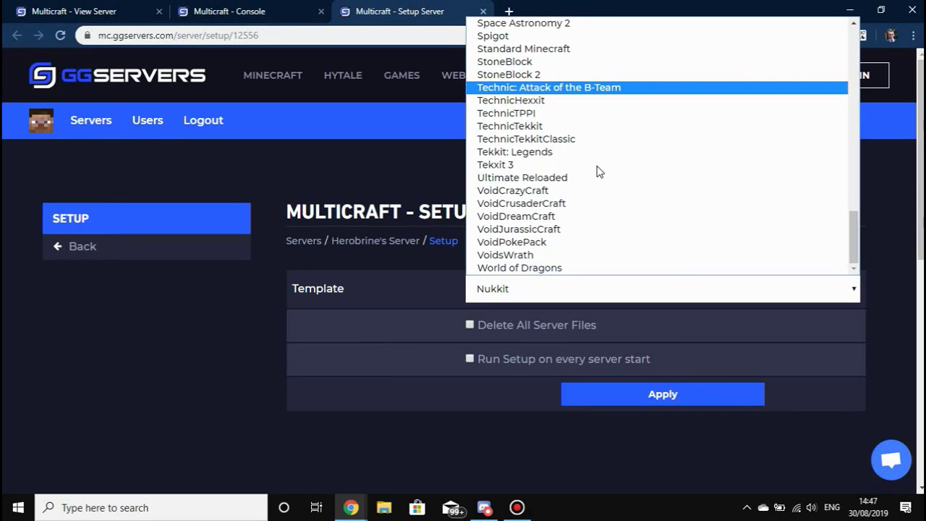
scroll(584, 255, "up", 15)
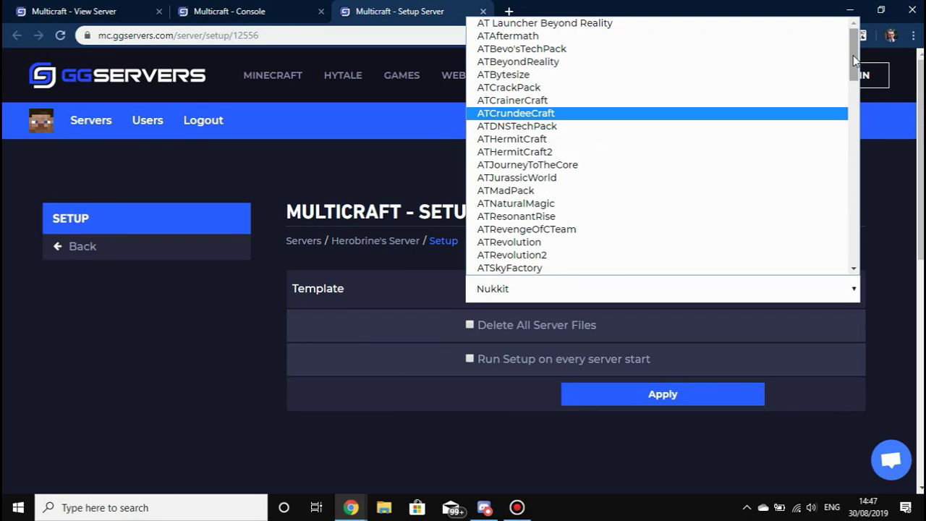
scroll(642, 239, "down", 3)
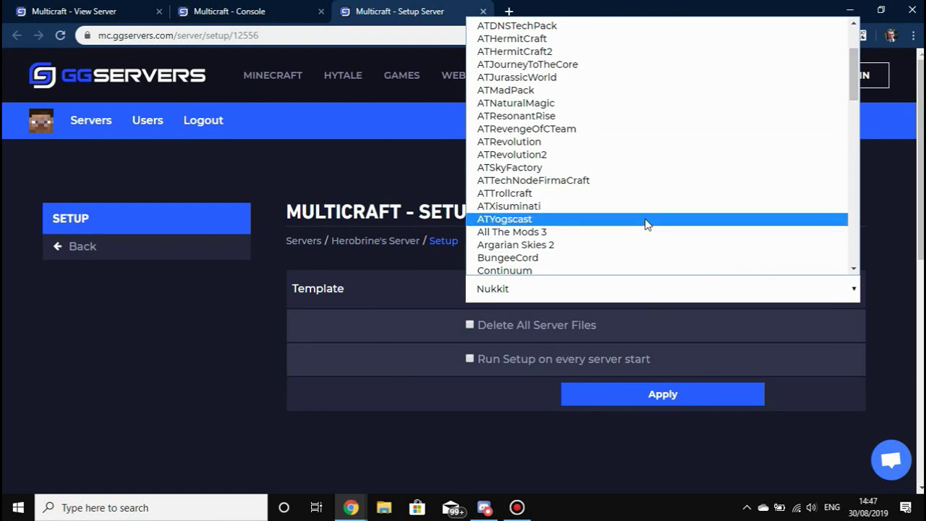
scroll(648, 224, "down", 4)
scroll(649, 124, "down", 4)
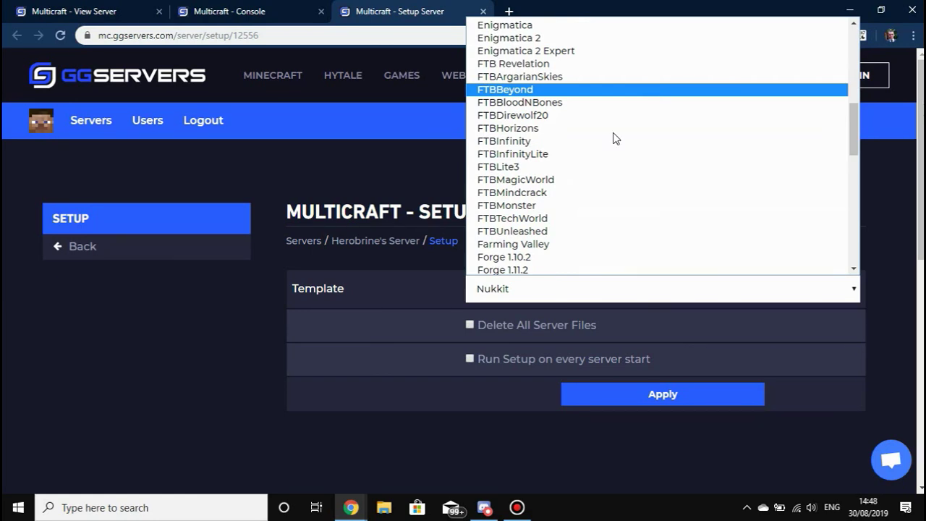
left_click(375, 420)
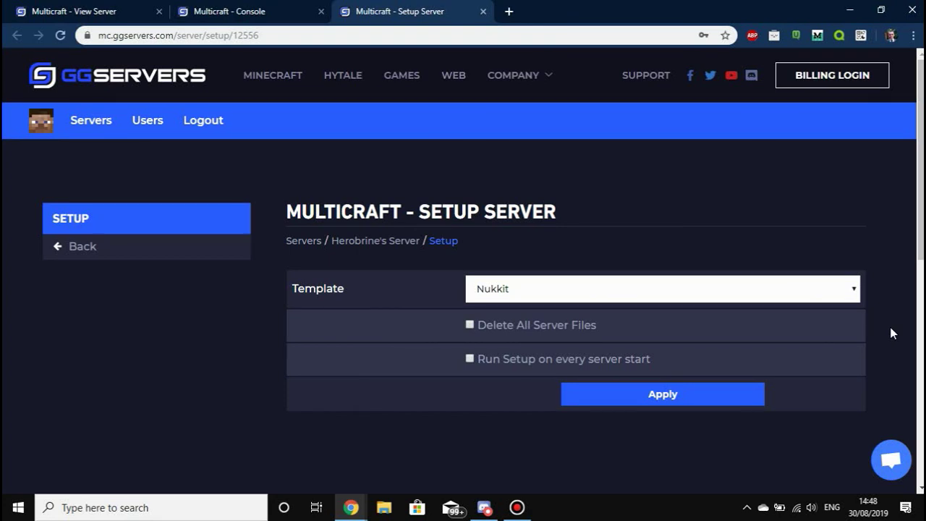
double_click(581, 325)
left_click(389, 352)
Switch to the server console and view the most recent log entries, checking the server overview page in between
left_click(261, 11)
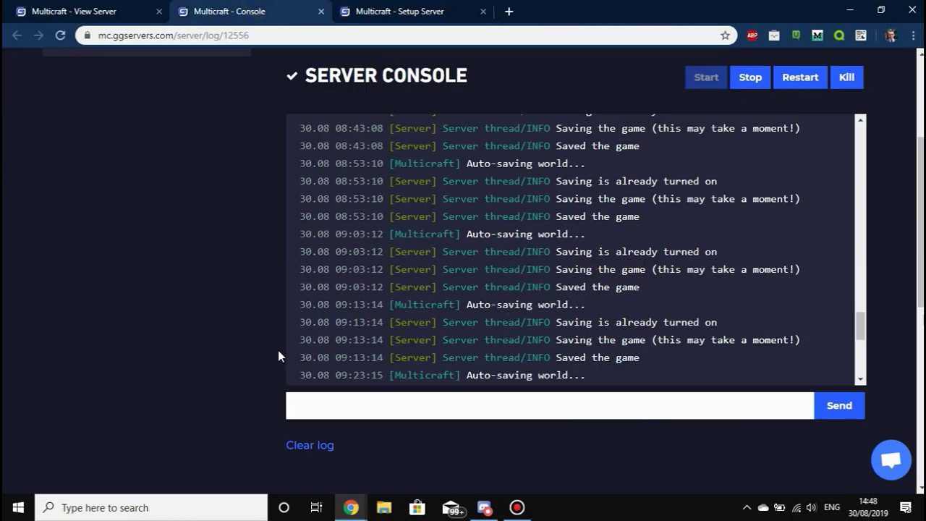
scroll(641, 290, "down", 5)
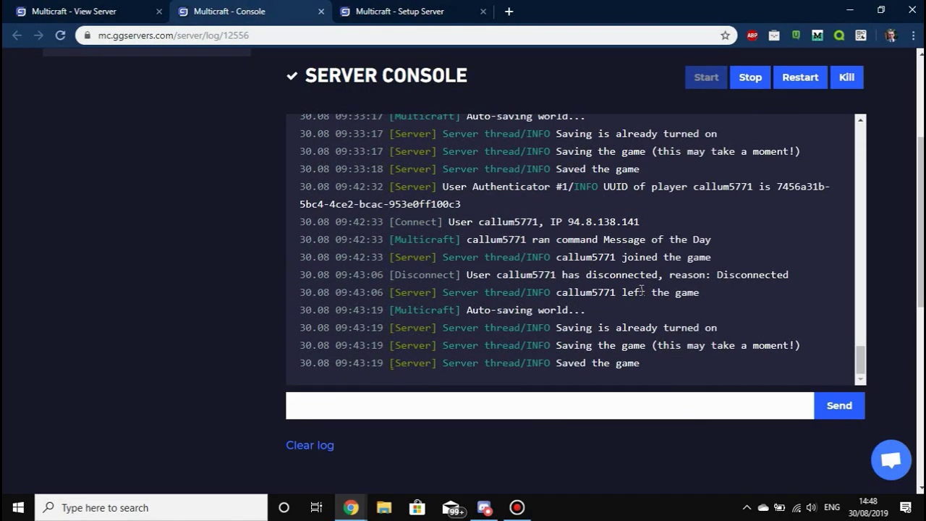
left_click(109, 10)
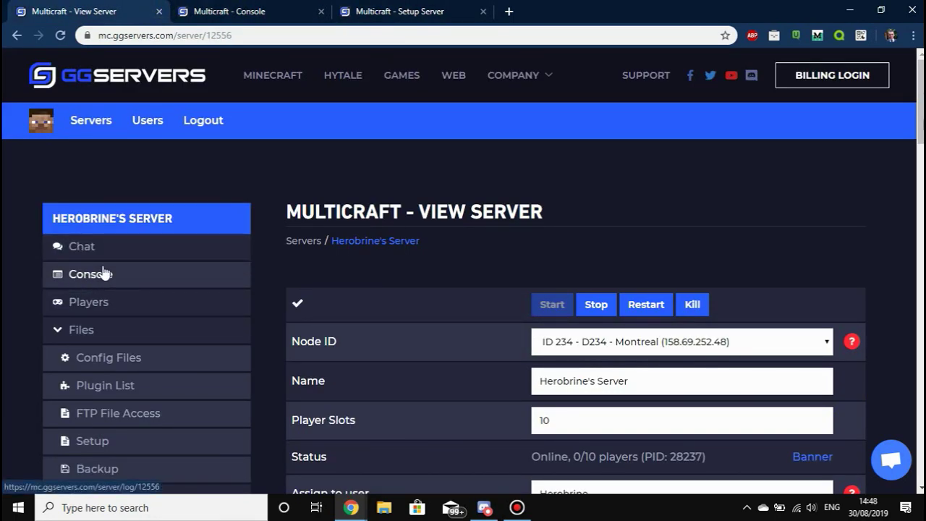
left_click(261, 10)
scroll(114, 207, "up", 1)
scroll(503, 374, "down", 1)
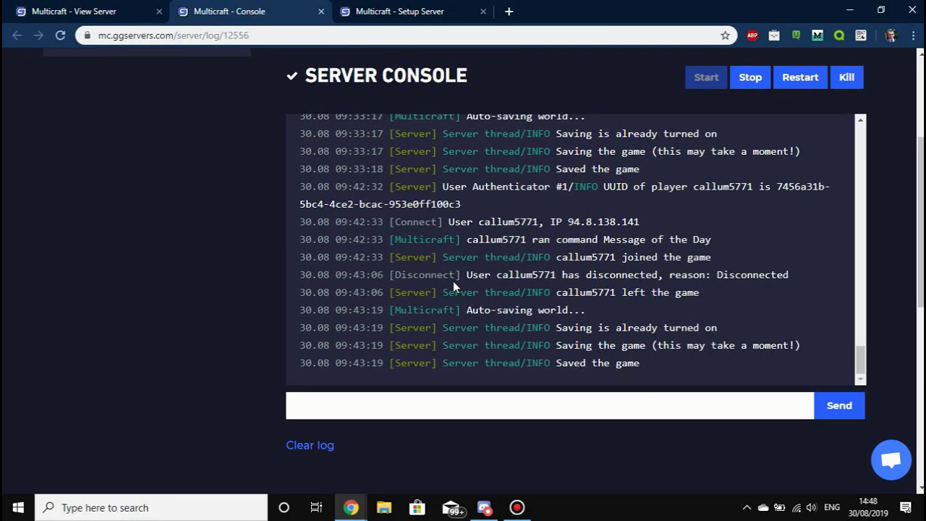
Examine the console log entries for the player's Message of the Day command and the disconnect reason
double_click(467, 240)
left_click(747, 232)
left_click_drag(464, 275, 796, 281)
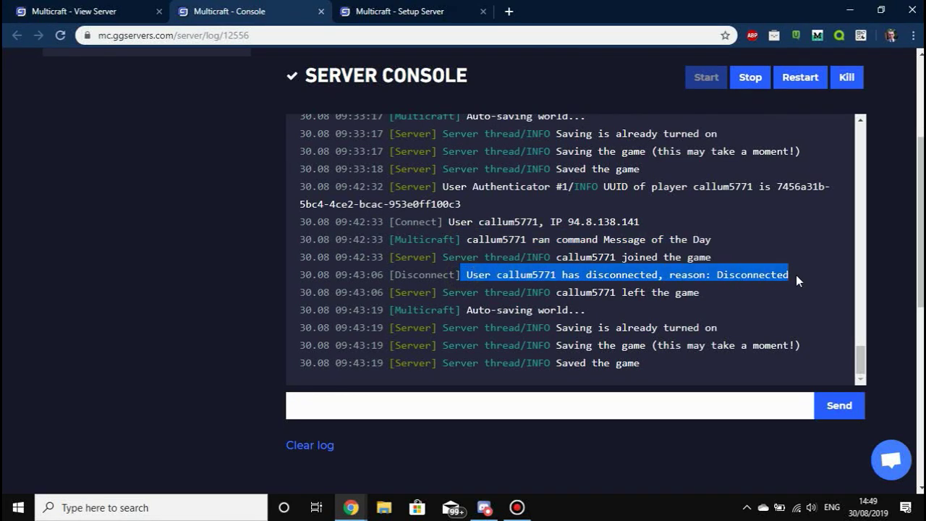
left_click(796, 281)
left_click_drag(715, 275, 561, 275)
left_click(506, 243)
left_click(664, 236)
left_click_drag(753, 275, 528, 275)
left_click(751, 275)
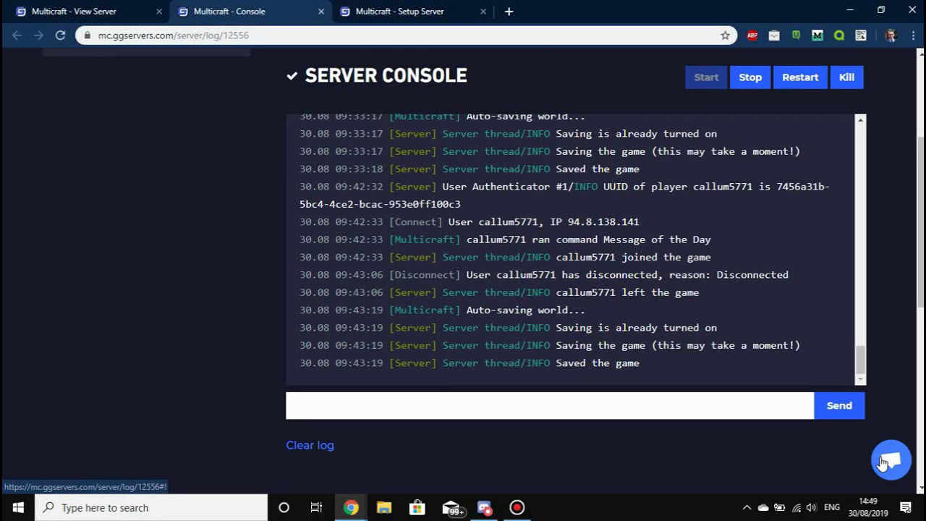
scroll(673, 340, "up", 6)
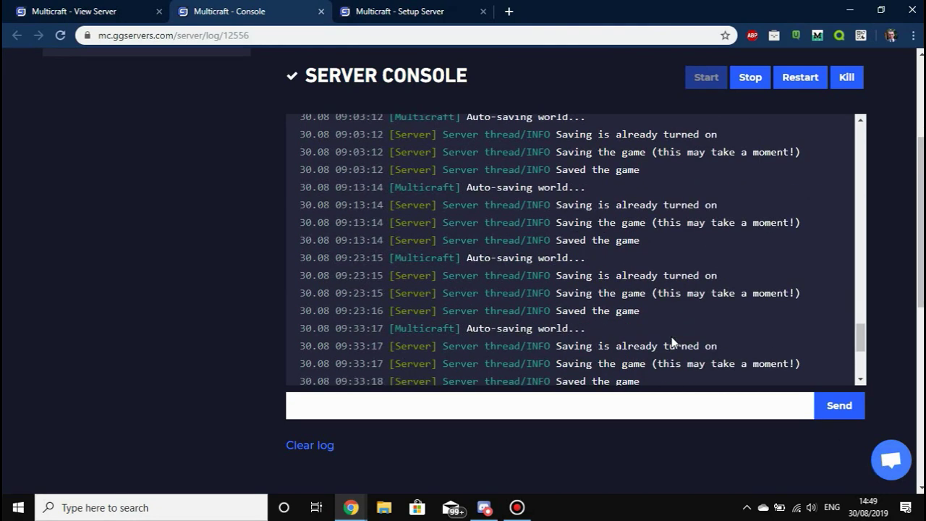
Ban the player who last joined by sending the ban command with the player's username in the server console
left_click(101, 11)
scroll(137, 311, "down", 2)
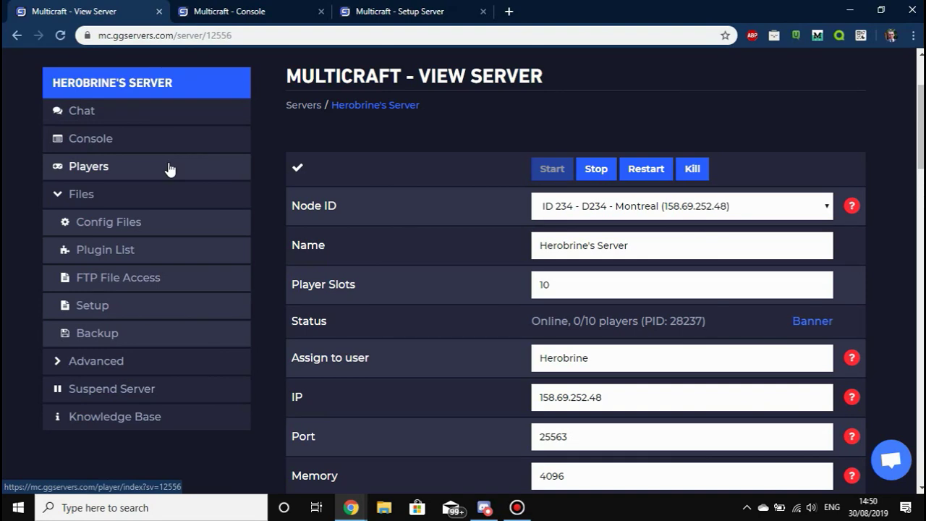
left_click(303, 5)
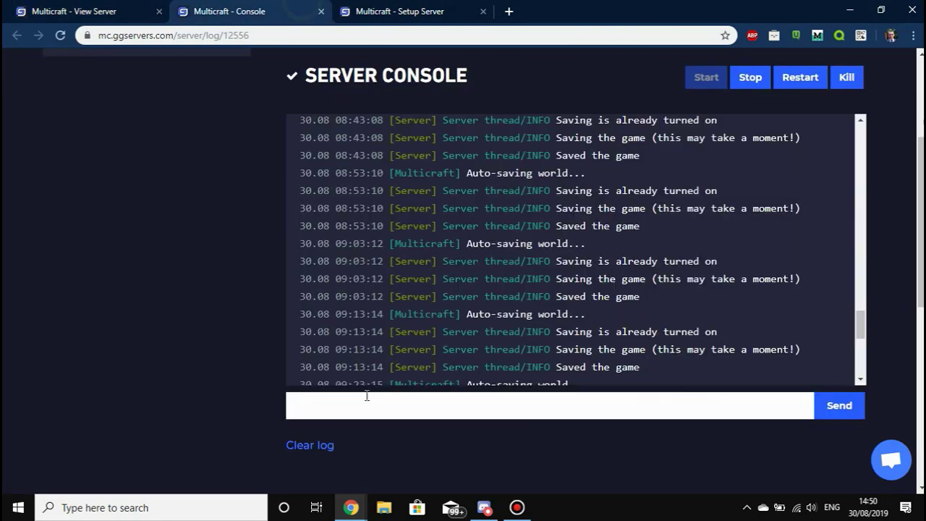
left_click(353, 405)
left_click(574, 405)
scroll(525, 294, "down", 5)
left_click(535, 403)
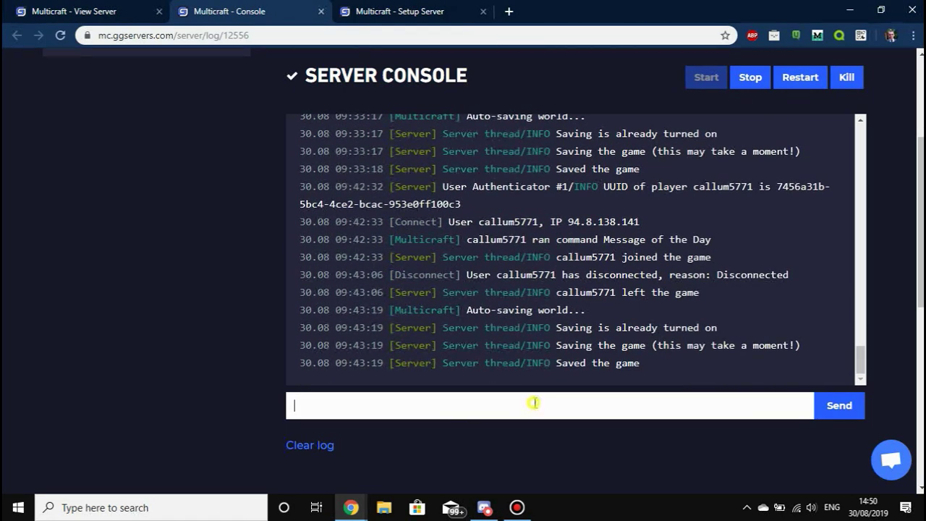
key("BackSpace")
type("ban callum5771")
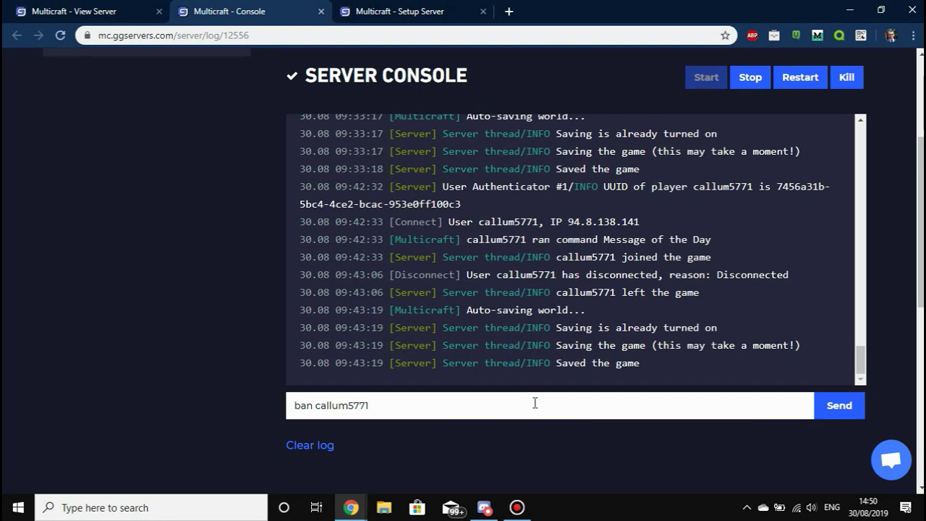
key("Return")
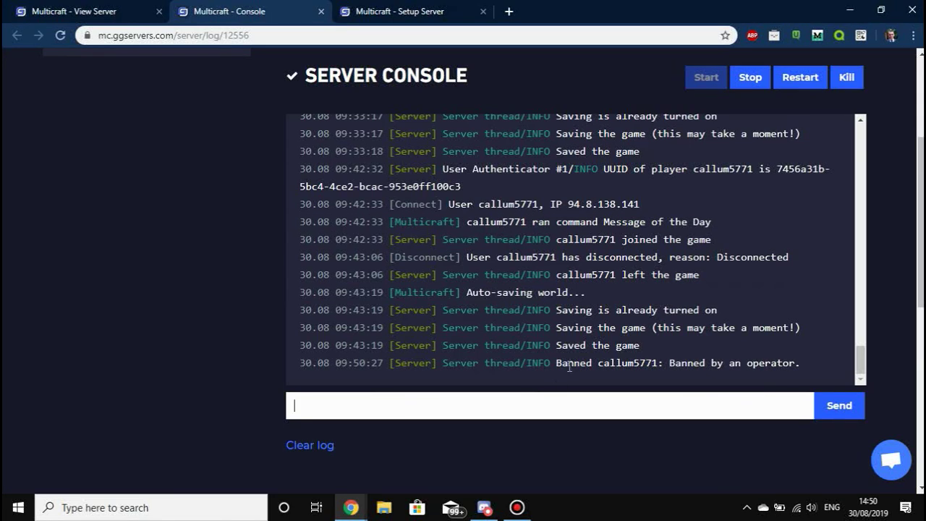
Unban the same player by sending the pardon command with the player's username in the server console
left_click_drag(563, 369, 800, 364)
left_click(740, 399)
key("BackSpace")
key("BackSpace")
key("BackSpace")
key("BackSpace")
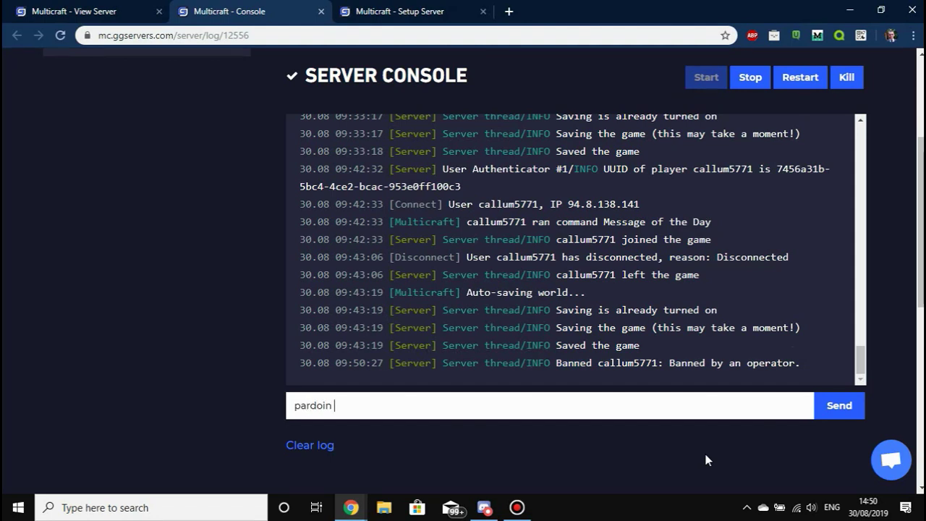
type("pardon callum5771")
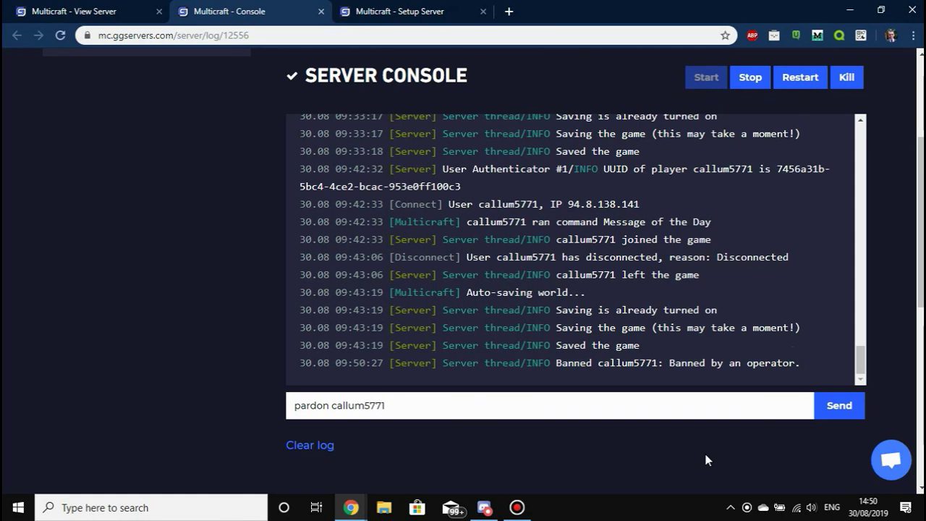
key("Return")
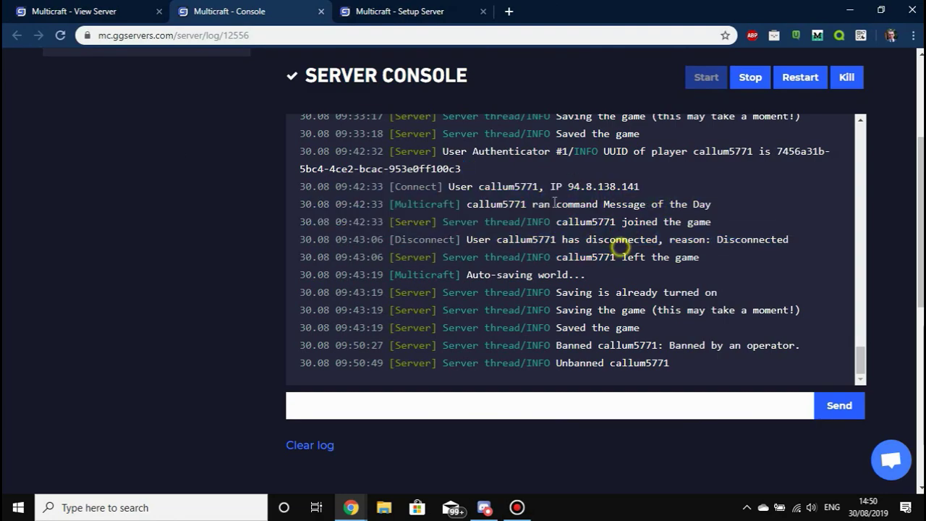
Expand the Advanced section on the View Server page and look through the Files and Advanced options
scroll(235, 318, "up", 1)
scroll(235, 316, "down", 1)
scroll(235, 315, "up", 2)
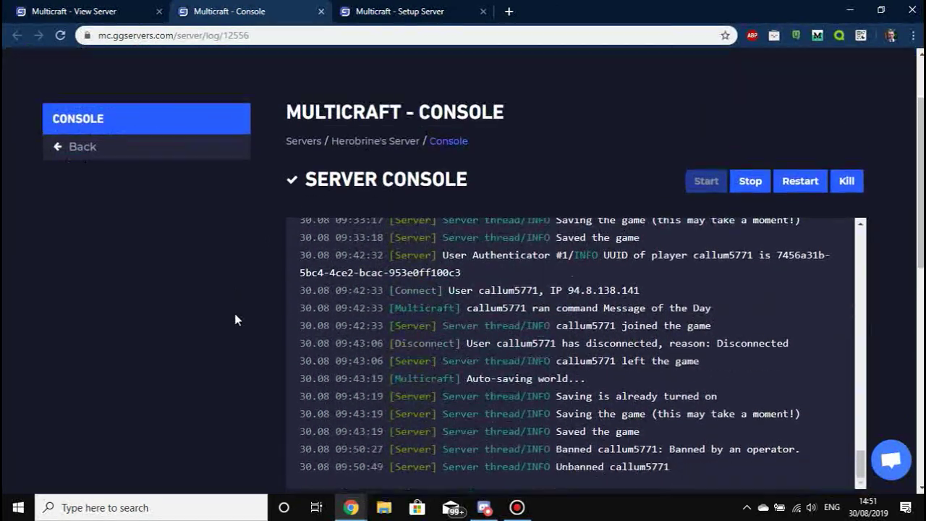
scroll(235, 316, "down", 1)
left_click(35, 8)
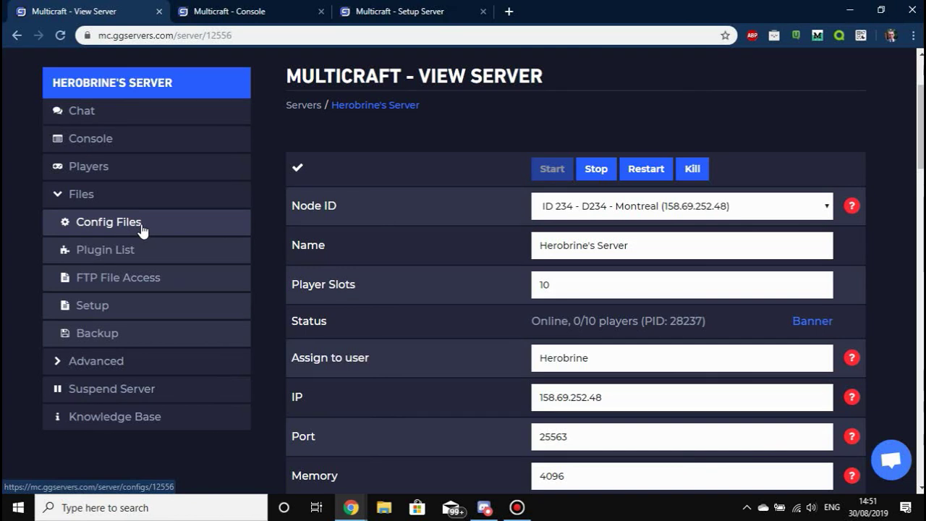
left_click(131, 366)
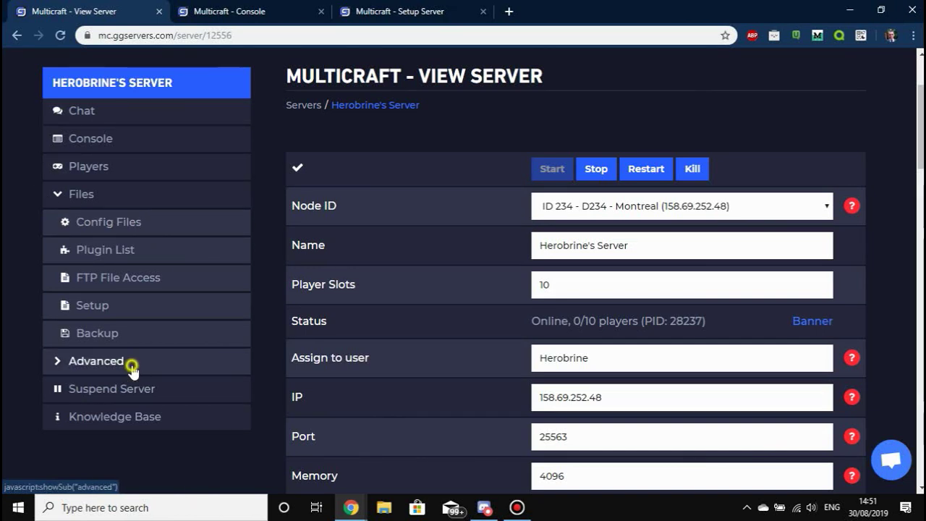
scroll(162, 424, "down", 1)
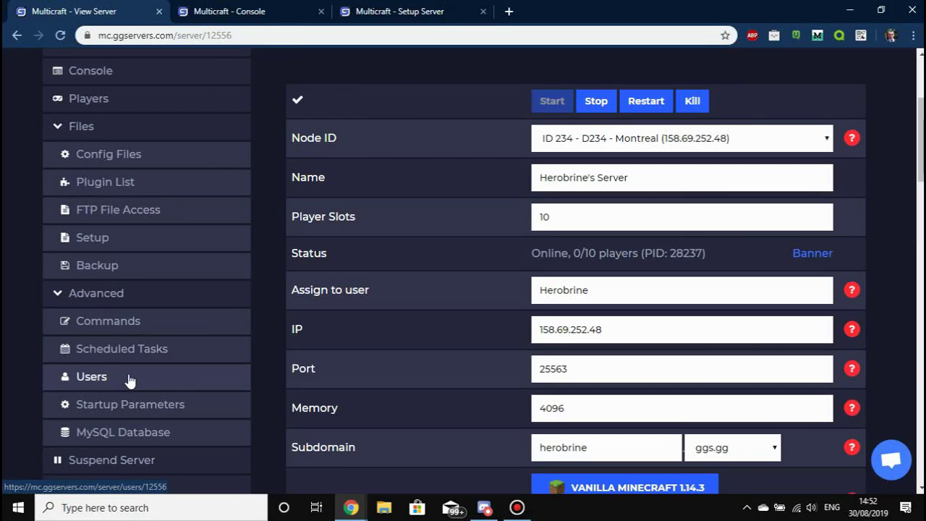
scroll(125, 295, "up", 2)
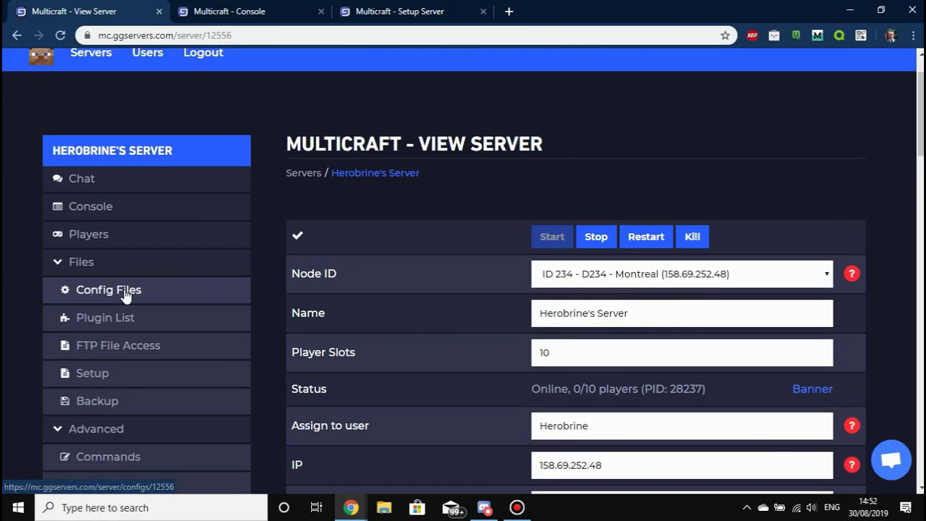
scroll(124, 295, "up", 1)
scroll(124, 296, "down", 4)
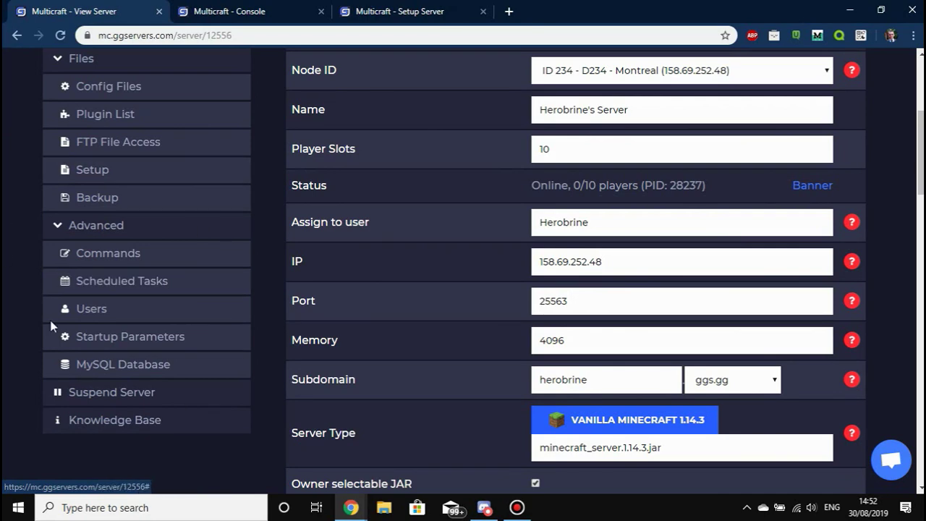
scroll(244, 197, "up", 2)
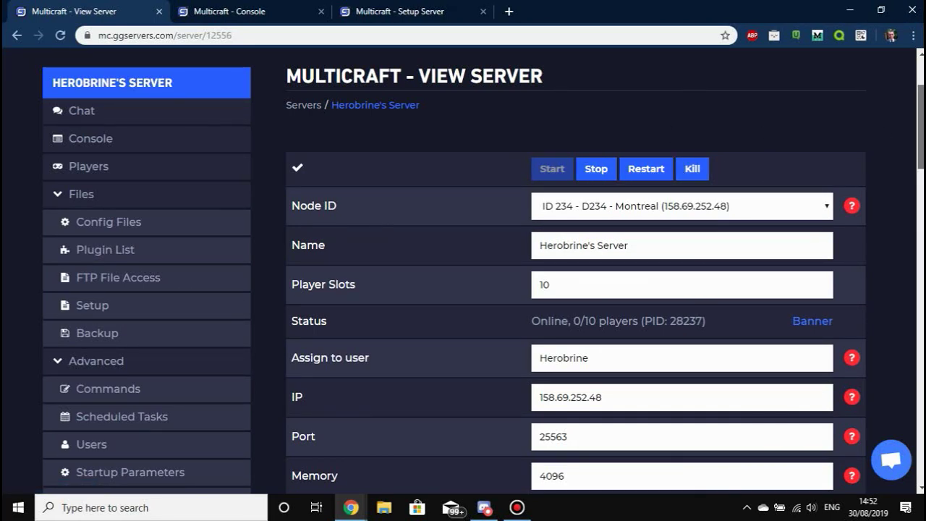
scroll(669, 124, "up", 1)
scroll(484, 286, "down", 1)
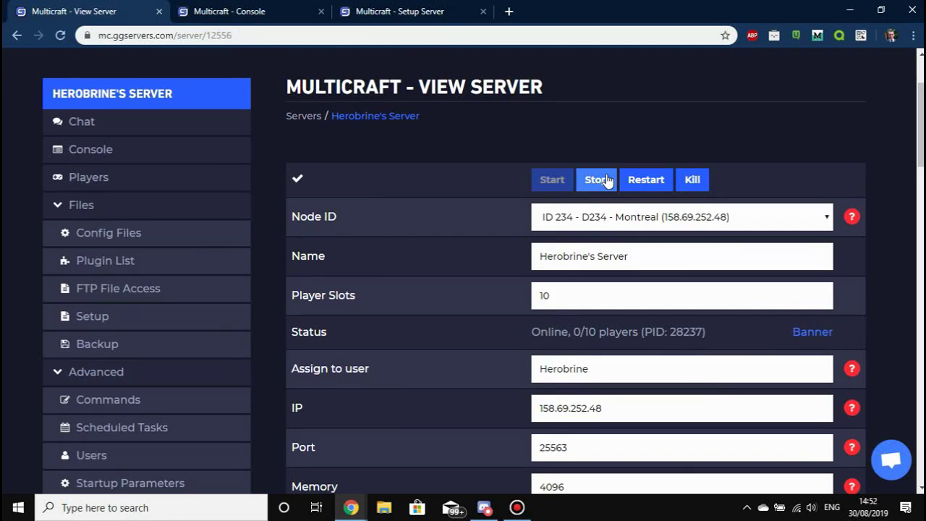
Restart Herobrine's Server from the View Server page
left_click(553, 185)
left_click(555, 186)
left_click(657, 181)
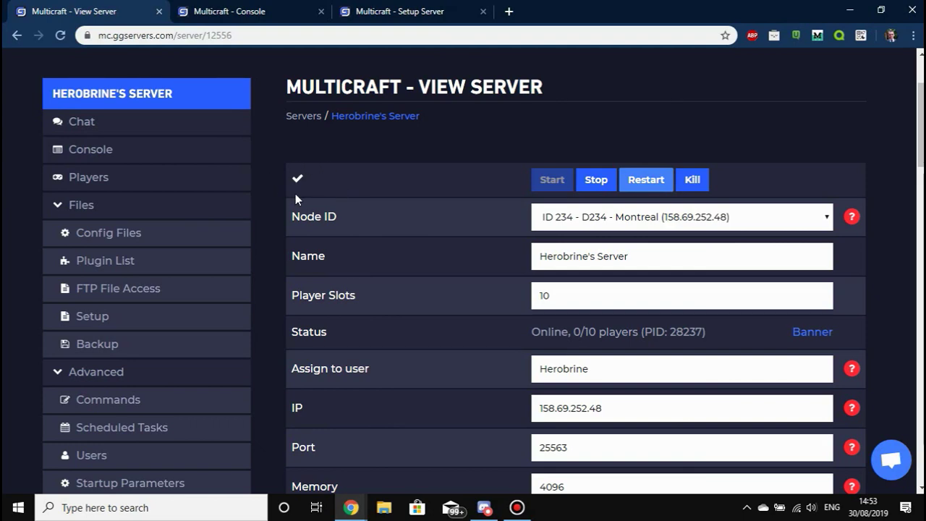
Review the shutdown and startup entries in the console log, and return to the View Server page
key("ctrl+Tab")
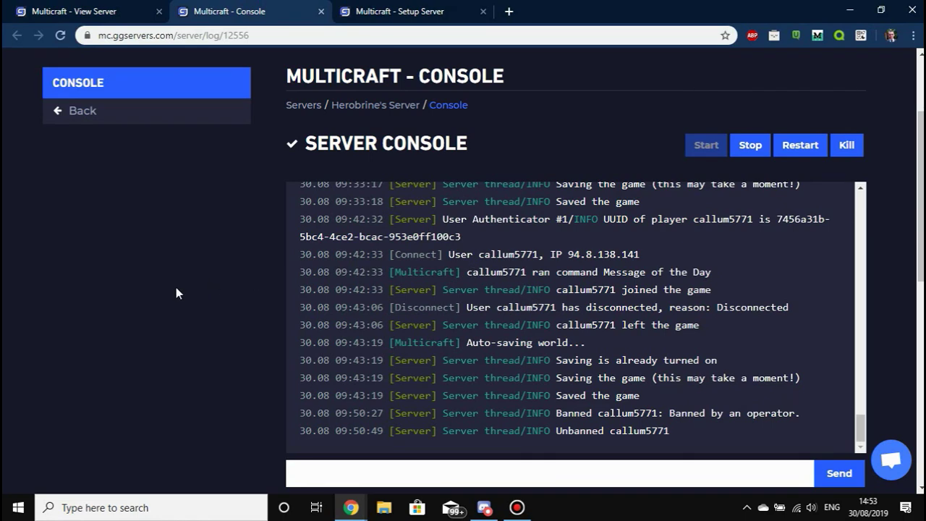
scroll(176, 290, "down", 2)
scroll(177, 290, "up", 2)
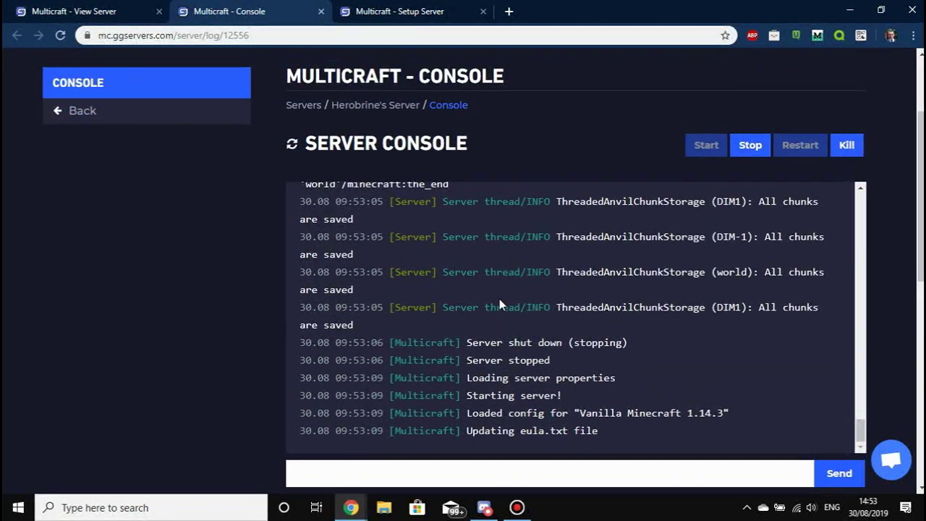
left_click_drag(444, 201, 632, 434)
left_click(565, 407)
key("ctrl+shift+Tab")
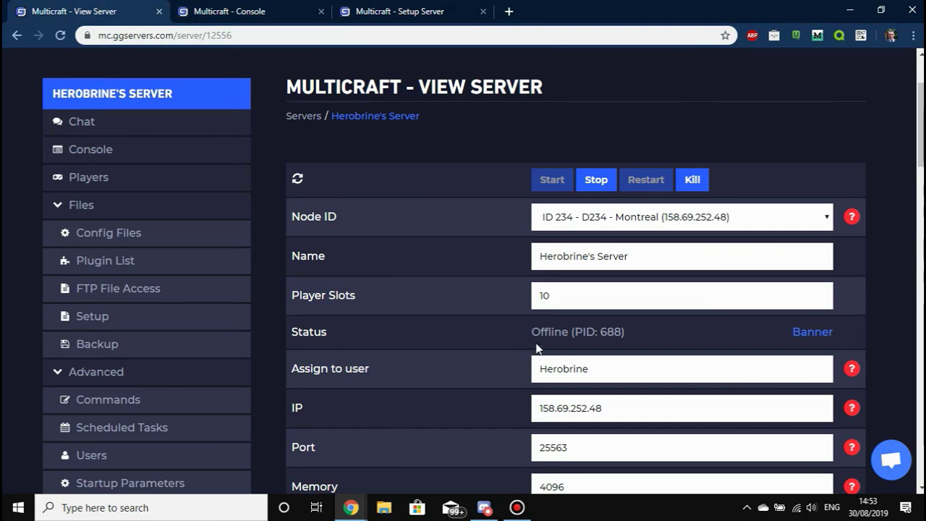
Check the server's status on the View Server page and the startup completion entry in the console log
left_click_drag(530, 332, 569, 333)
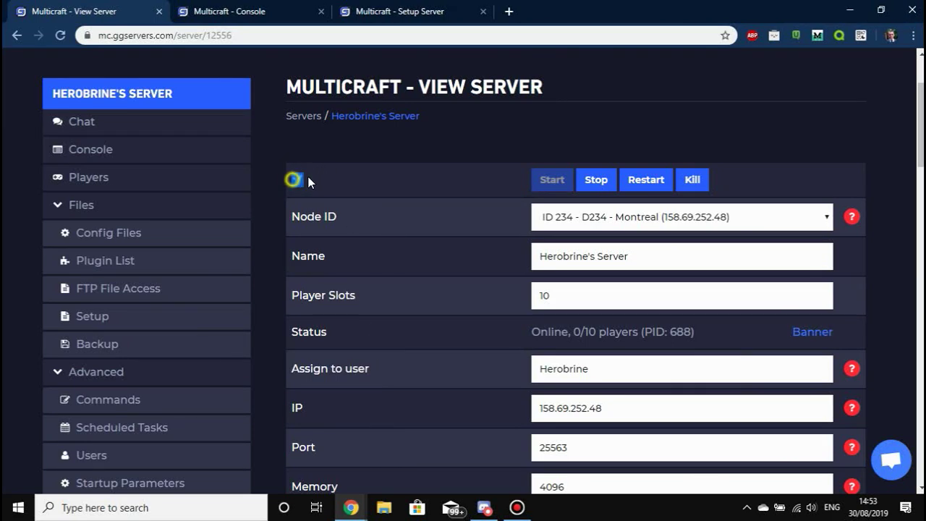
left_click(253, 9)
left_click_drag(442, 430, 718, 431)
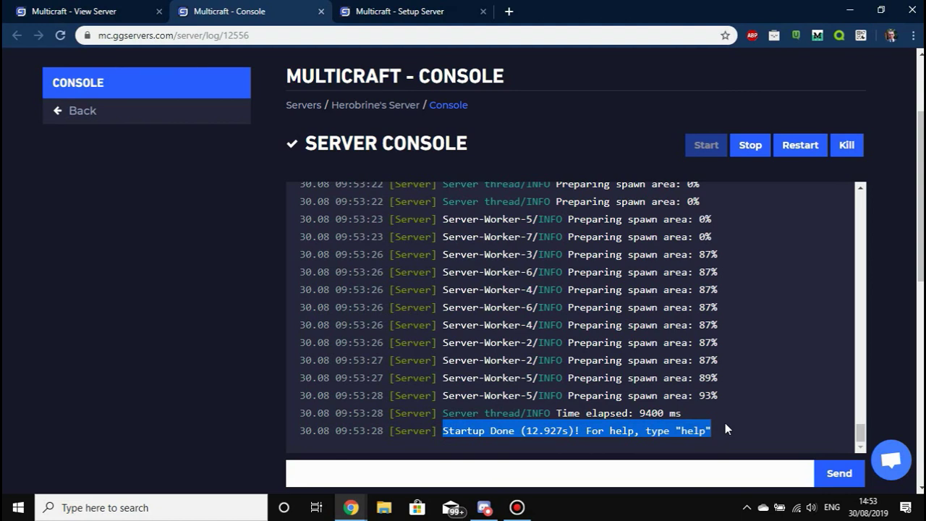
left_click(726, 430)
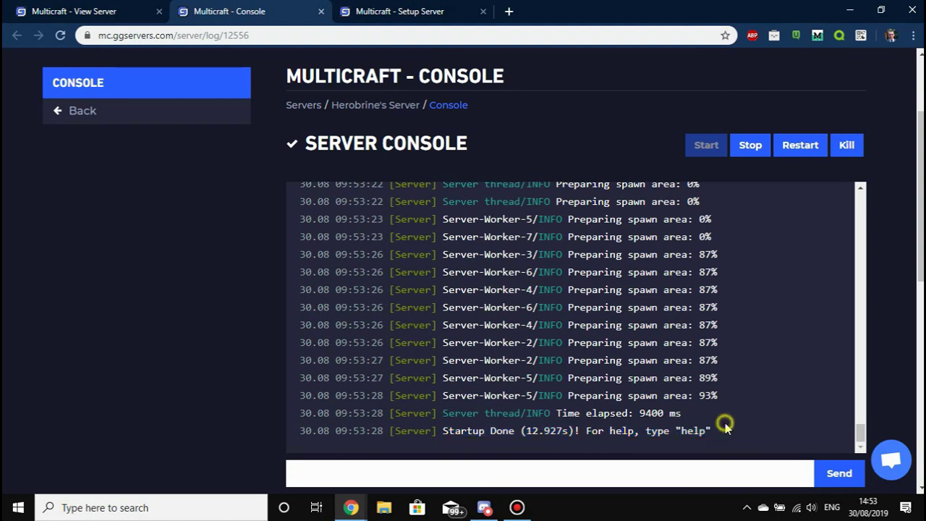
scroll(537, 389, "up", 3)
scroll(538, 389, "down", 3)
Send the help command in the server console and look through the listed server commands
left_click(548, 465)
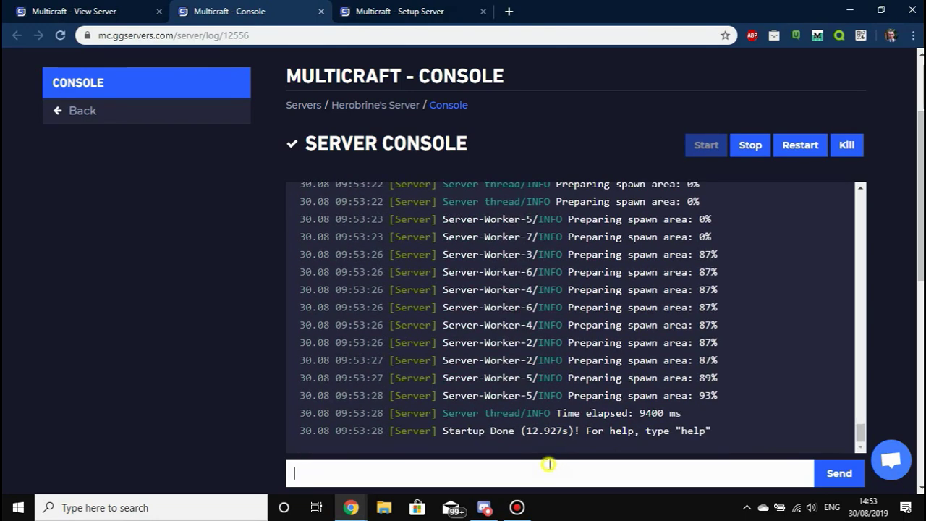
type("help")
key("Return")
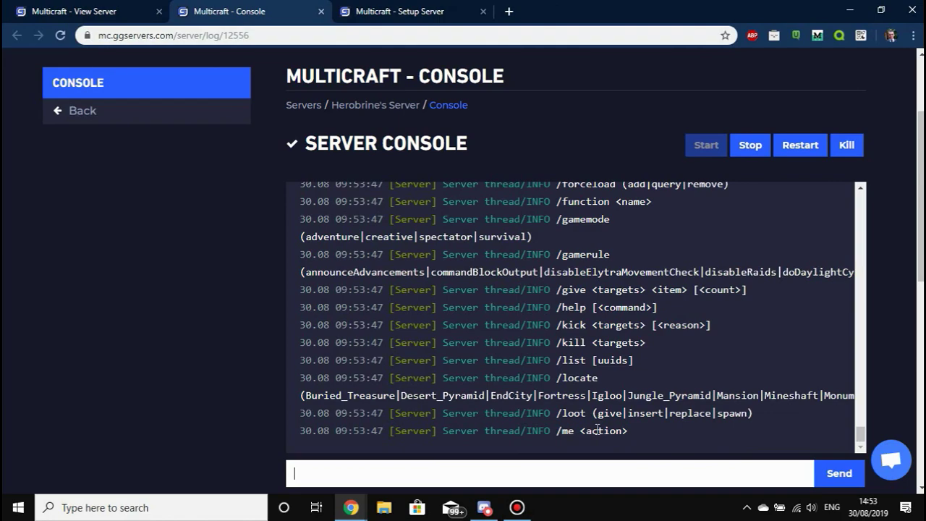
scroll(612, 376, "up", 3)
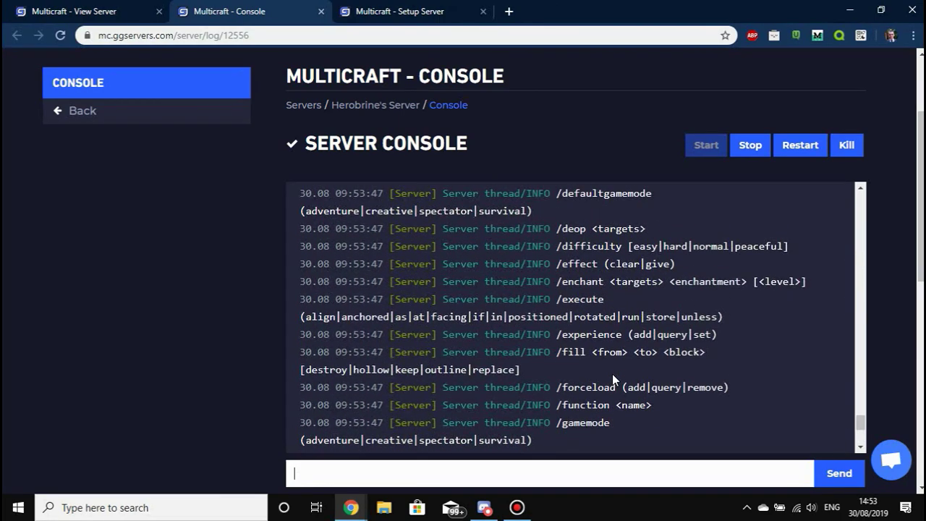
scroll(613, 374, "up", 5)
scroll(583, 268, "down", 3)
left_click_drag(556, 202, 654, 308)
left_click(605, 285)
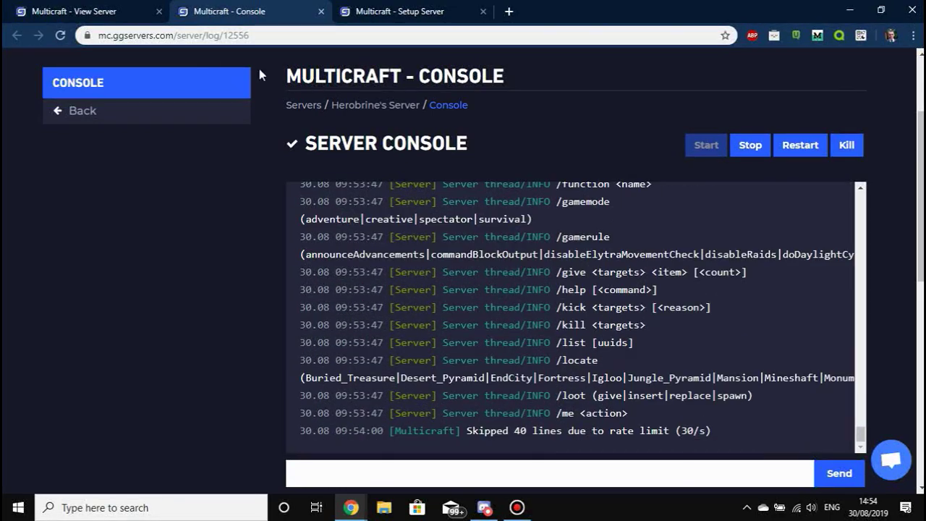
Return to the View Server page and collapse the Files and Advanced sections
left_click(136, 3)
left_click(165, 207)
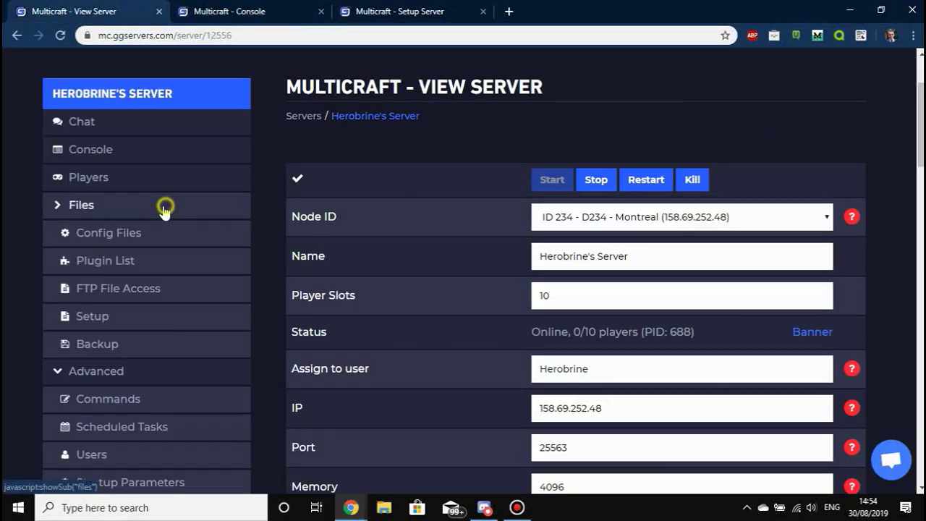
left_click(77, 239)
scroll(383, 302, "down", 1)
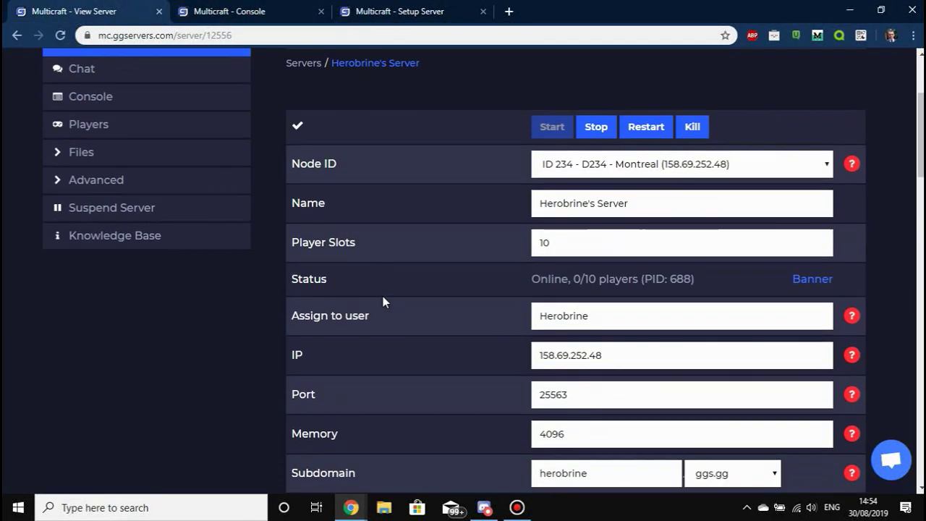
scroll(383, 295, "up", 3)
scroll(383, 295, "down", 4)
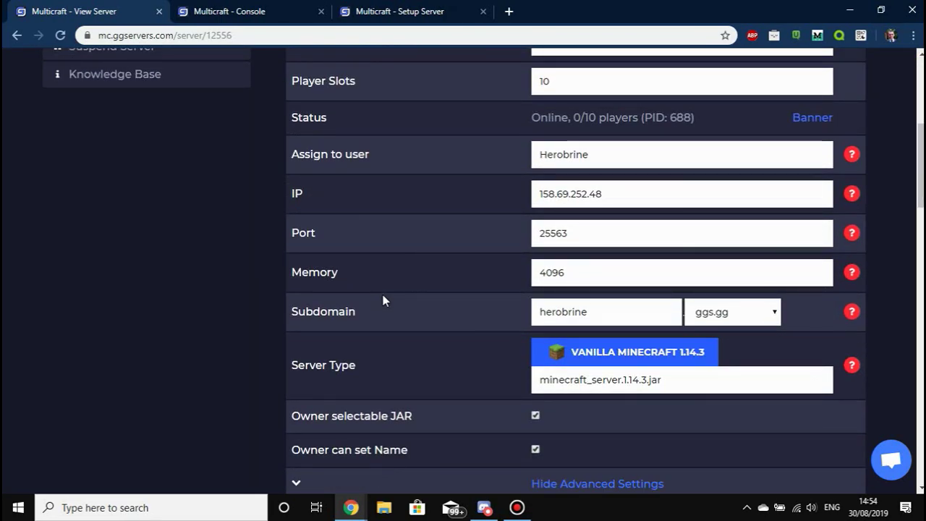
scroll(383, 296, "up", 5)
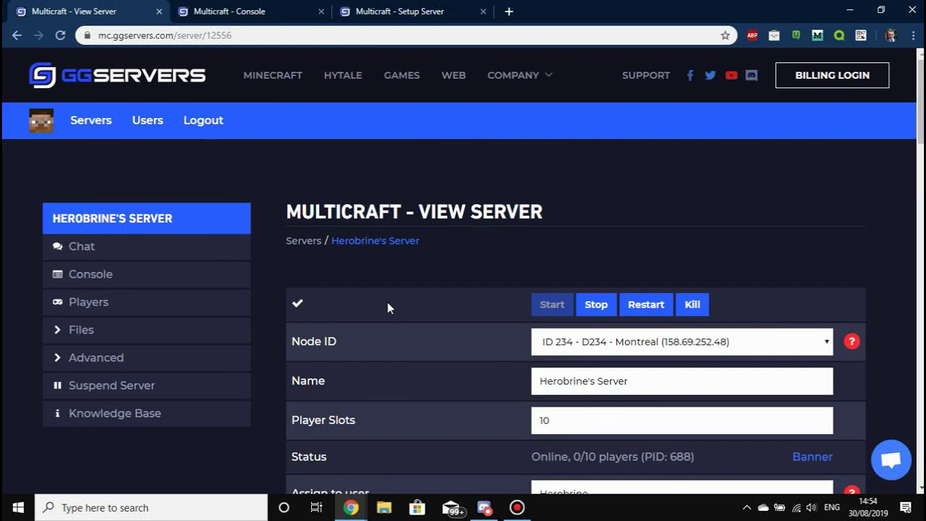
left_click_drag(424, 215, 534, 215)
left_click_drag(417, 212, 627, 213)
left_click(627, 213)
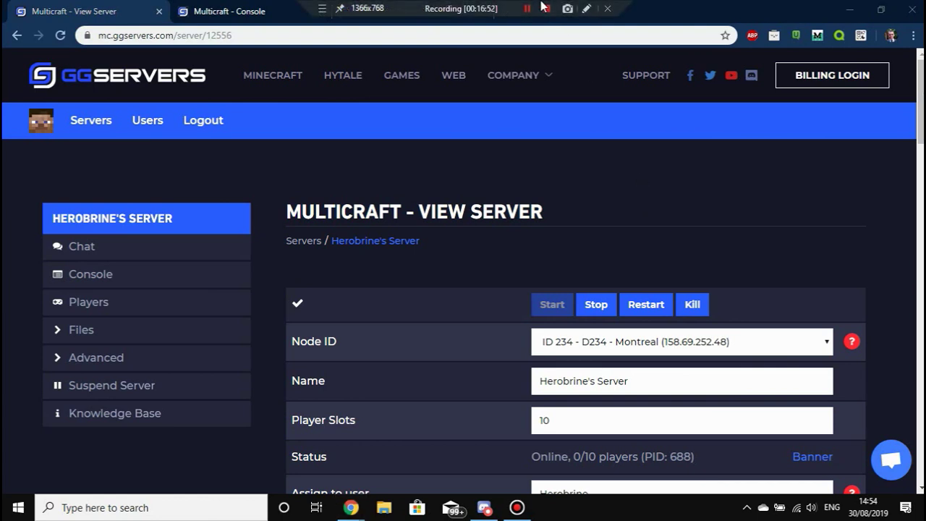
left_click(543, 9)
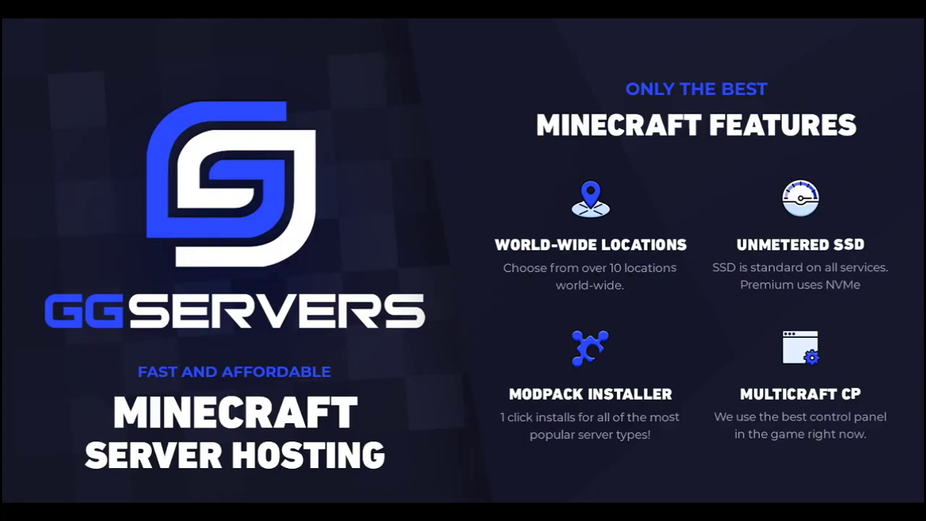